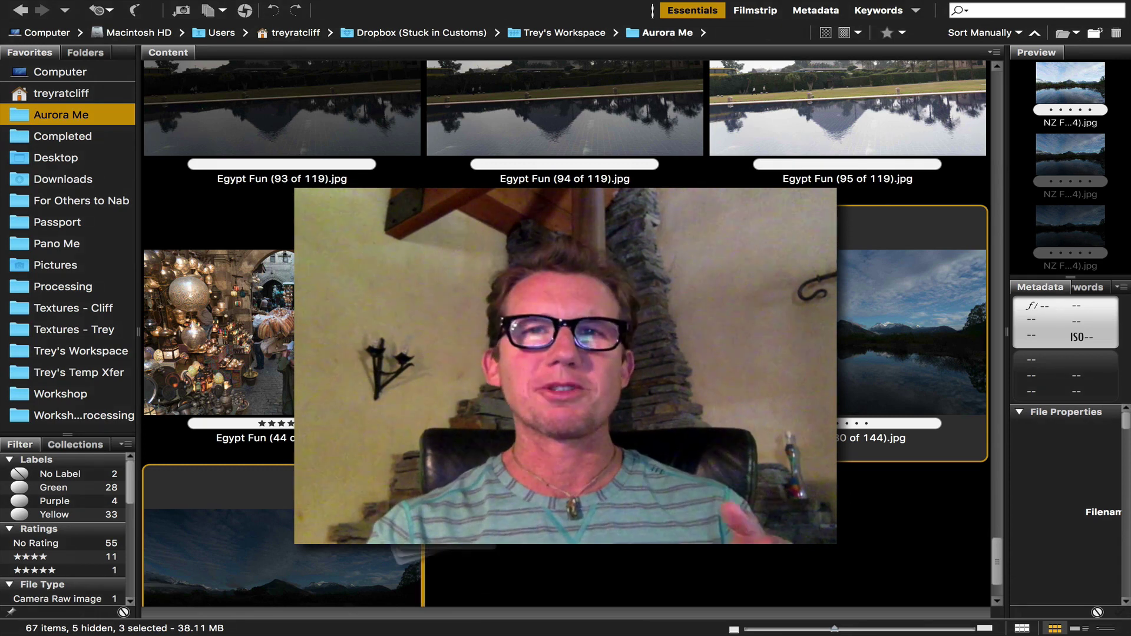
# Select the three NZ Fun bracket exposures together in Bridge's Aurora Me folder
pyautogui.moveTo(265, 633)
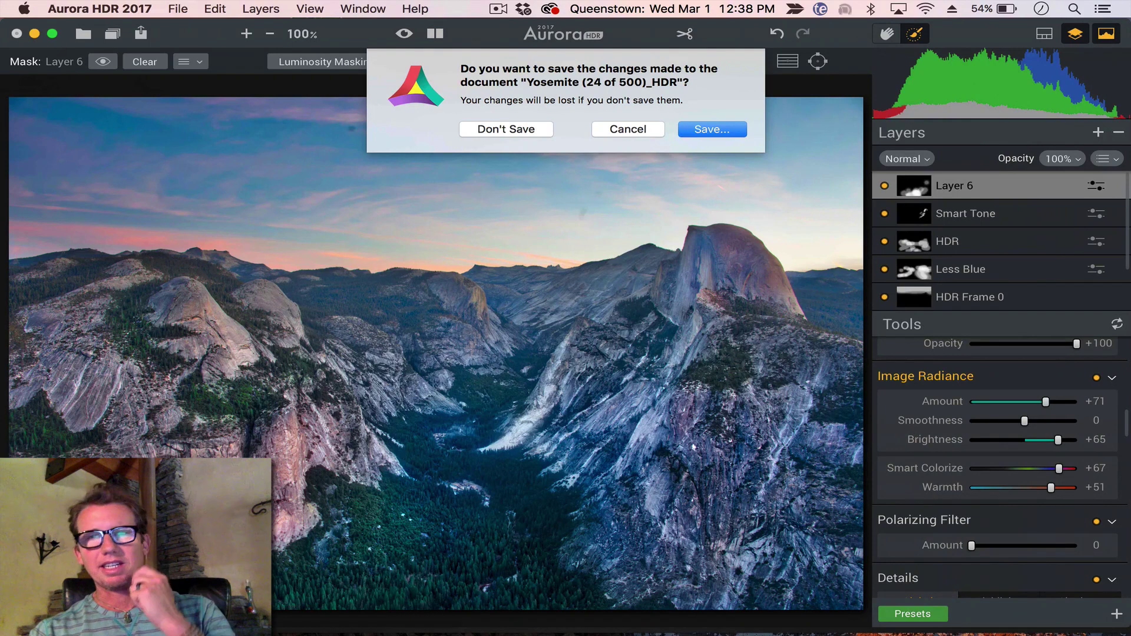
# Discard the unsaved Yosemite edits and load the three NZ Fun brackets for merging
pyautogui.click(517, 128)
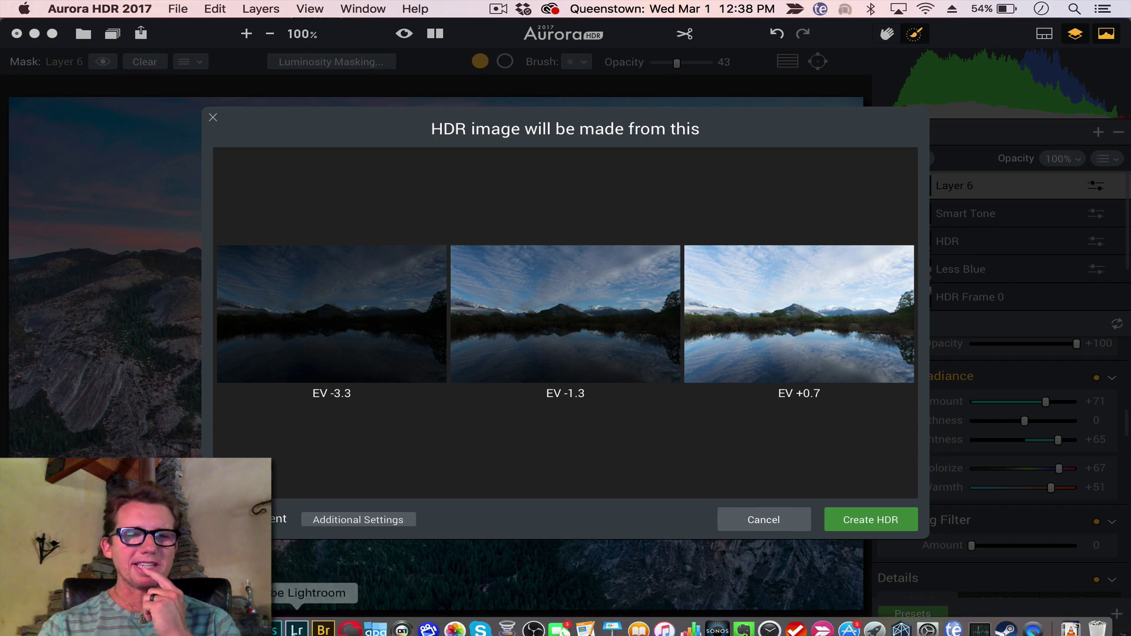
pyautogui.click(319, 624)
pyautogui.click(558, 515)
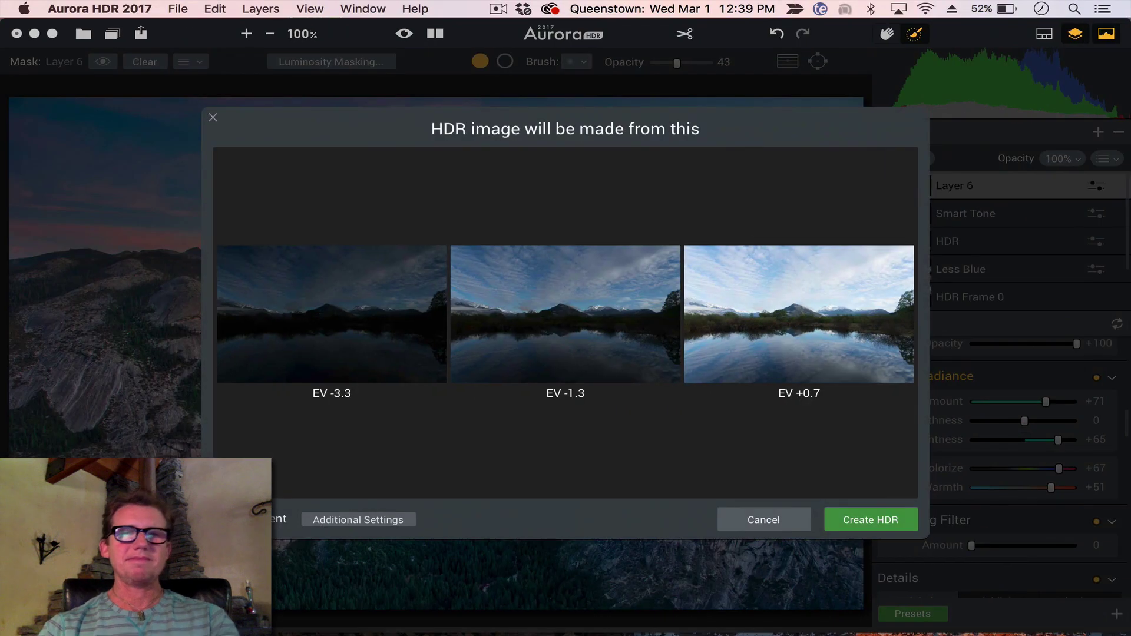
# Turn Ghosts Reduction on in the merge's Additional Settings
pyautogui.click(350, 521)
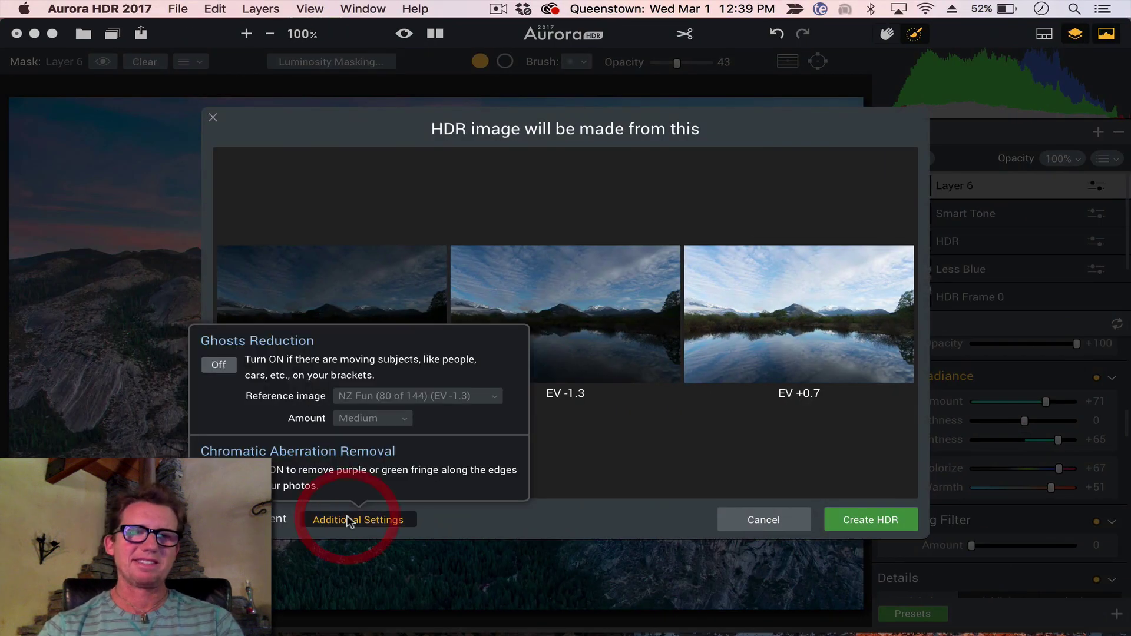
pyautogui.click(217, 363)
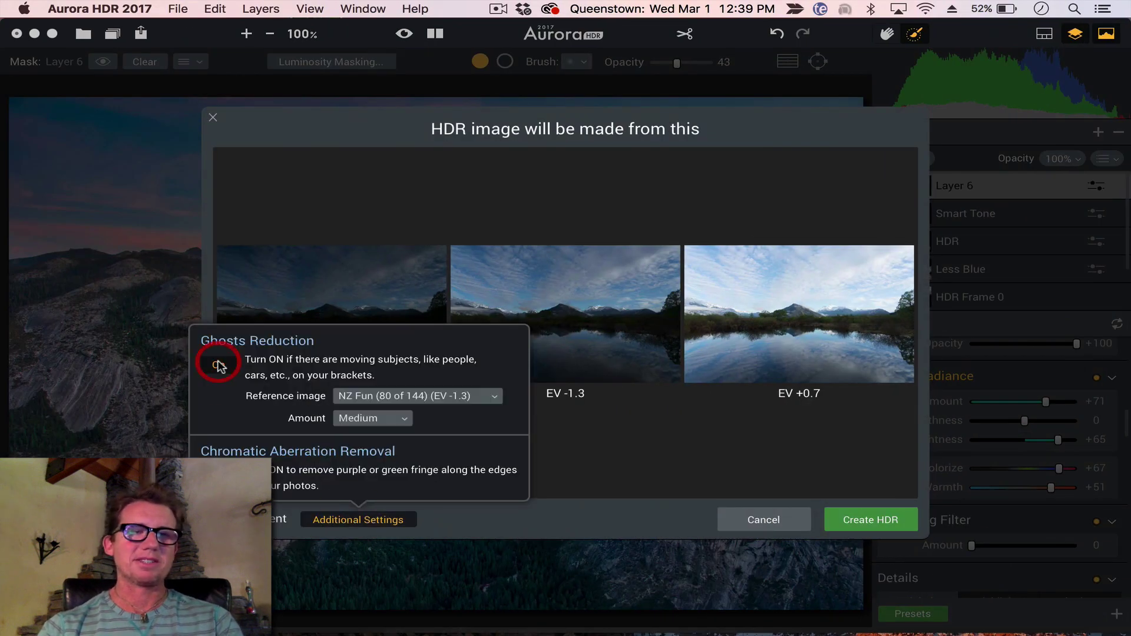
pyautogui.click(864, 525)
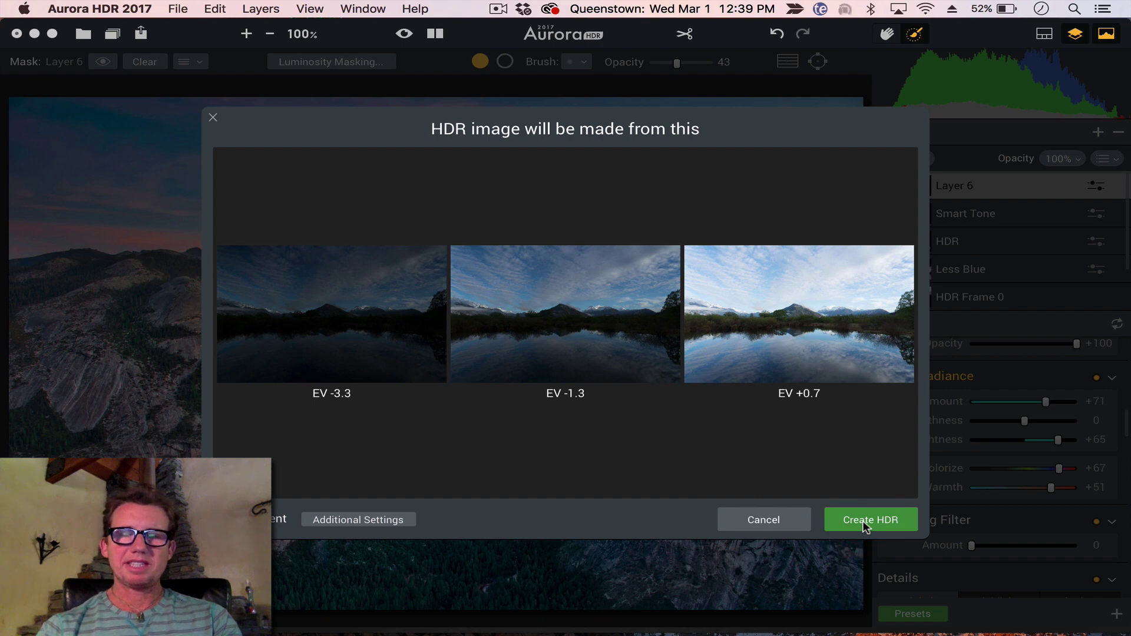
# Build the HDR from the three brackets, selecting the NZ Fun (81 of 144) exposure
pyautogui.click(870, 519)
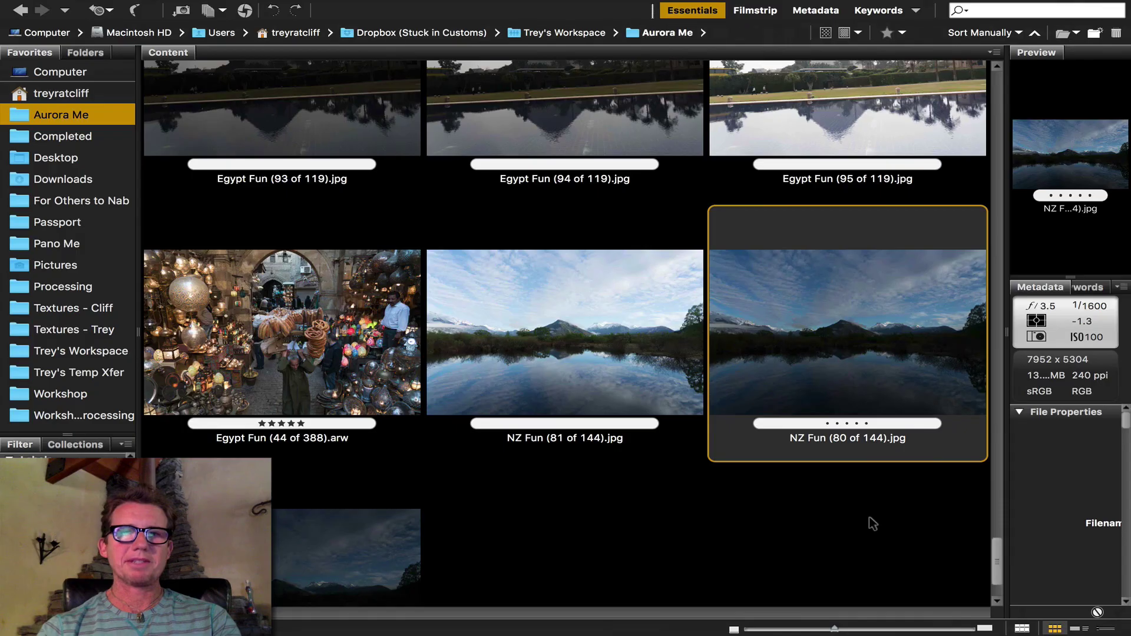
pyautogui.click(694, 502)
pyautogui.click(648, 355)
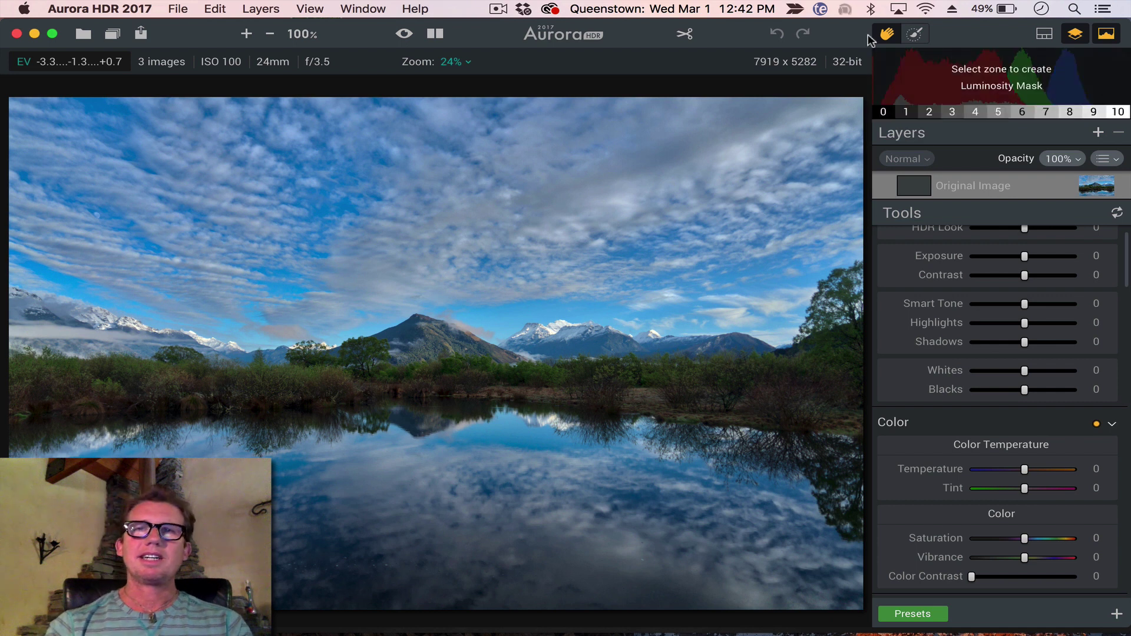
# Crop the image to 6955 x 5205 by pulling the left and right edges inward
pyautogui.click(685, 36)
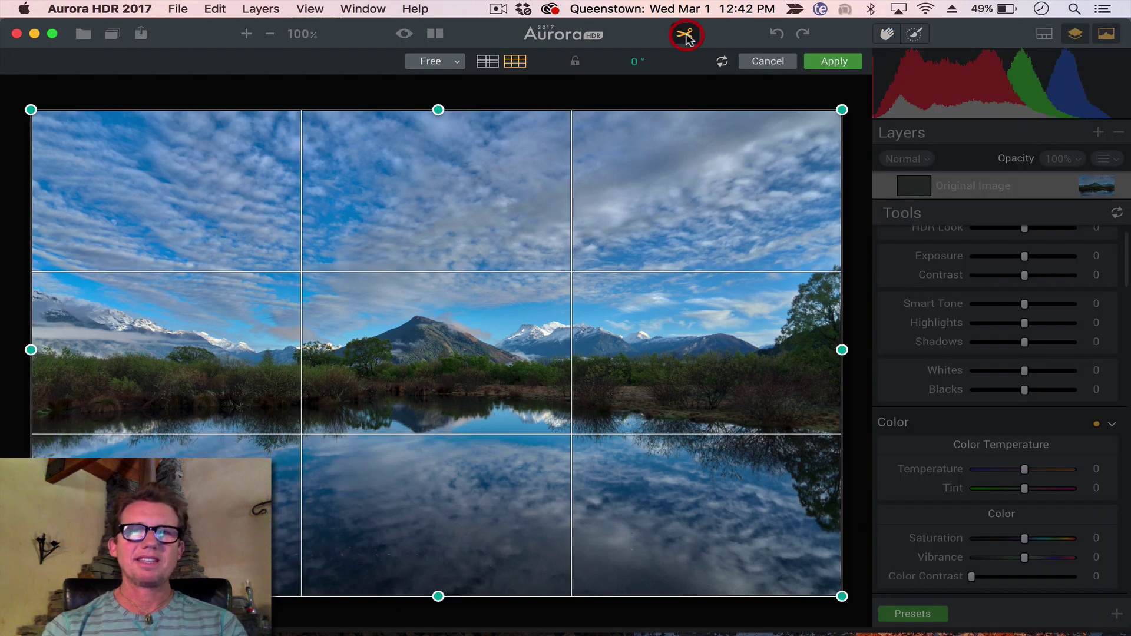
pyautogui.moveTo(858, 607); pyautogui.dragTo(847, 615)
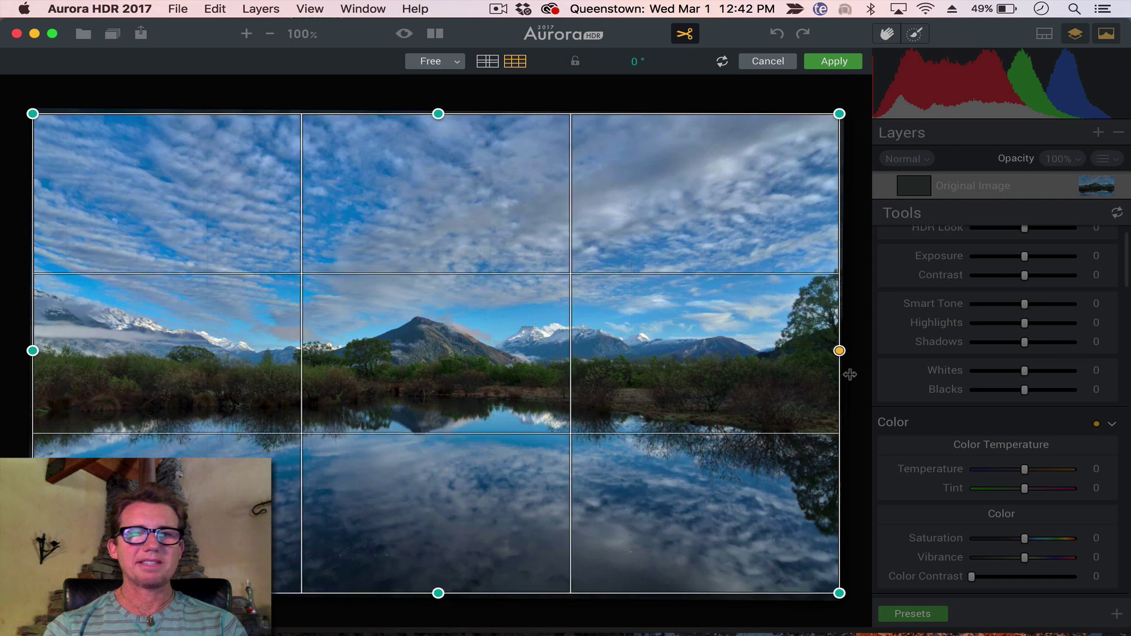
pyautogui.moveTo(840, 351); pyautogui.dragTo(823, 351)
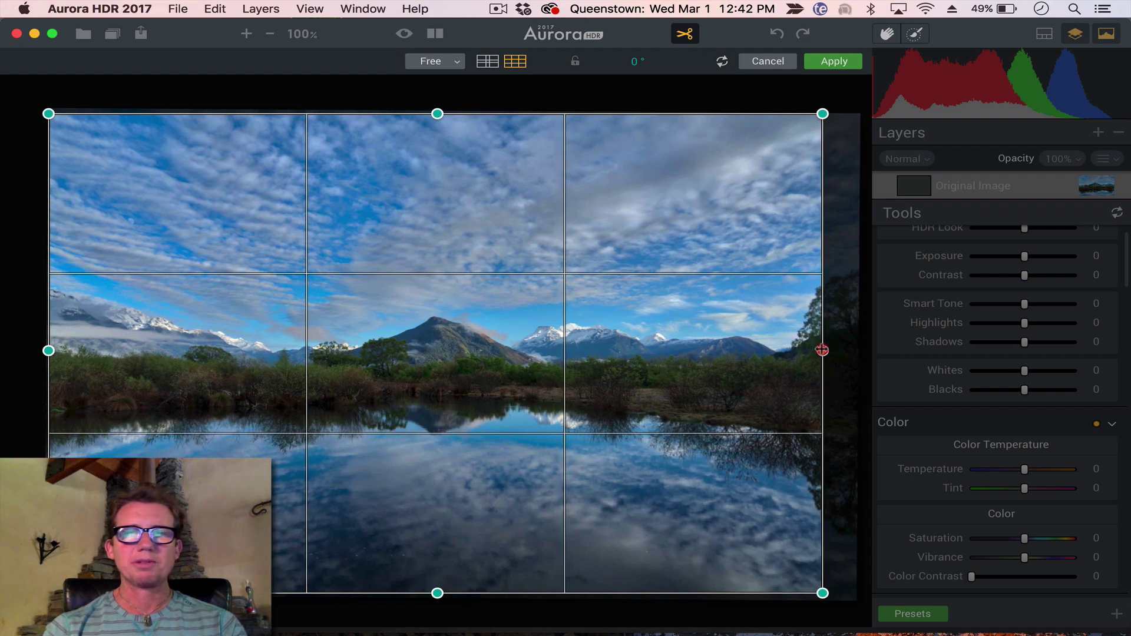
pyautogui.moveTo(824, 350); pyautogui.dragTo(810, 350)
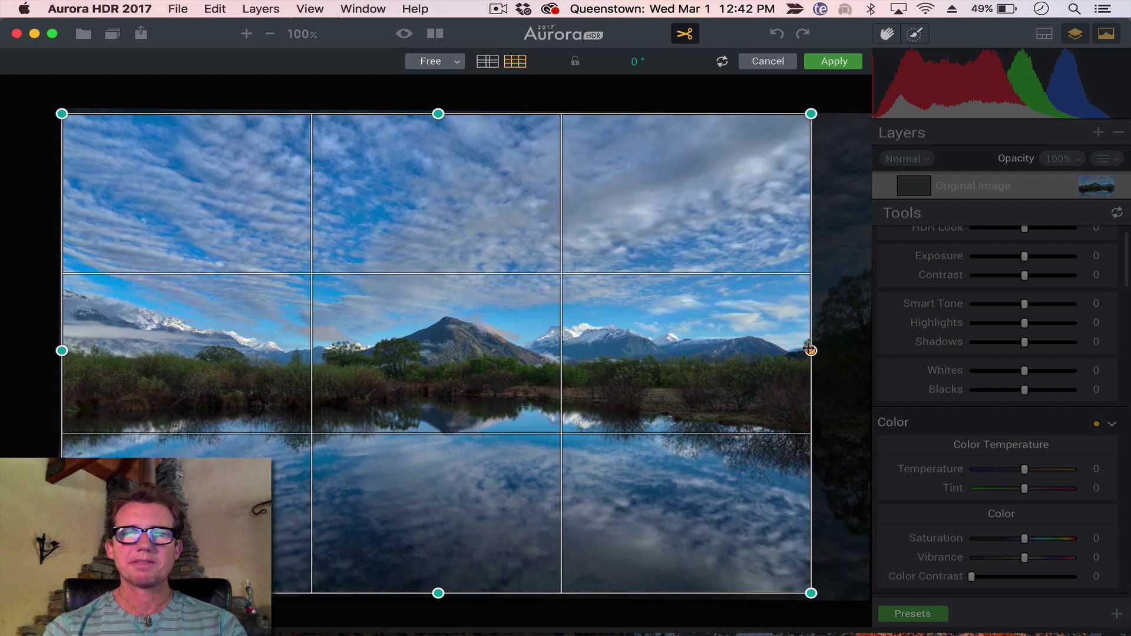
pyautogui.moveTo(62, 351); pyautogui.dragTo(81, 351)
pyautogui.click(81, 351)
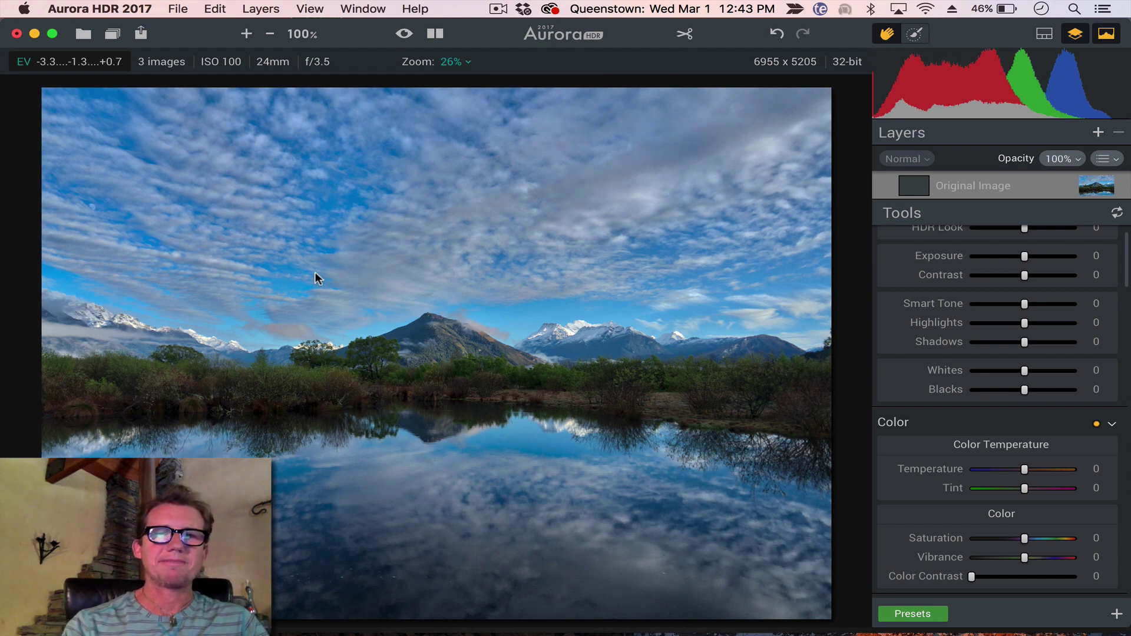
# Compare the edited image against the dark unedited original
pyautogui.click(404, 35)
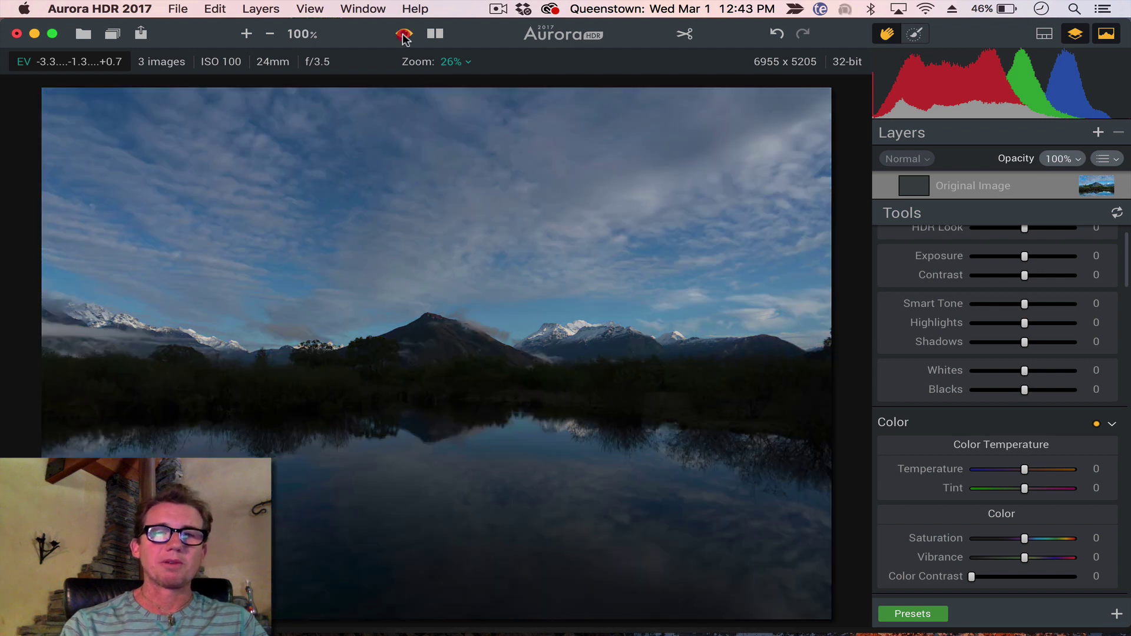
pyautogui.click(404, 37)
pyautogui.click(403, 36)
pyautogui.click(404, 37)
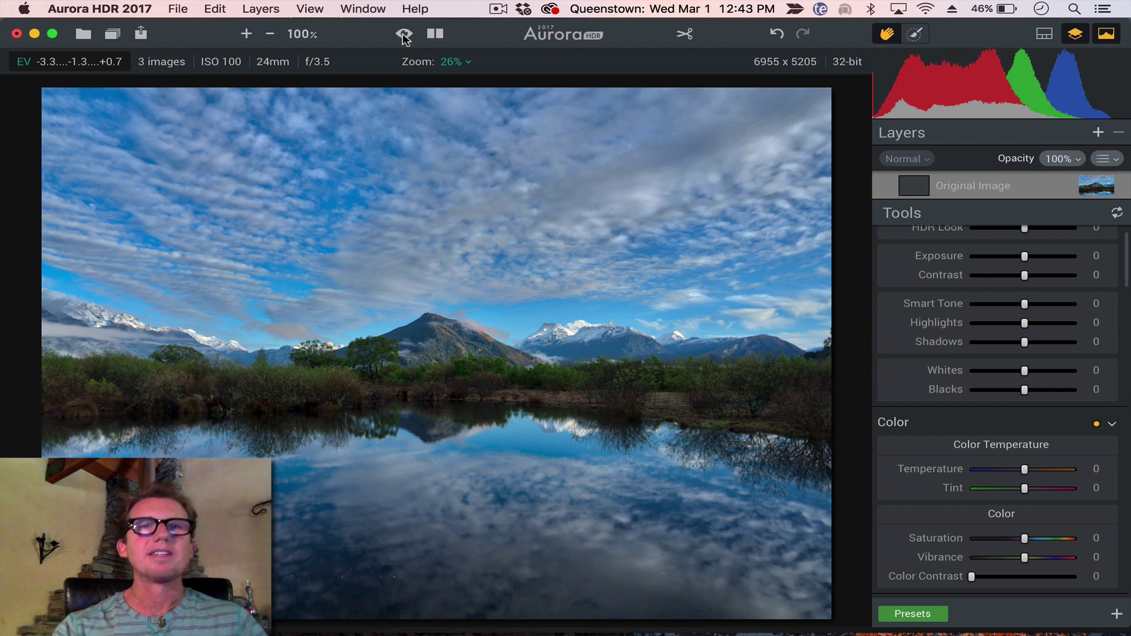
pyautogui.click(404, 37)
pyautogui.click(404, 37)
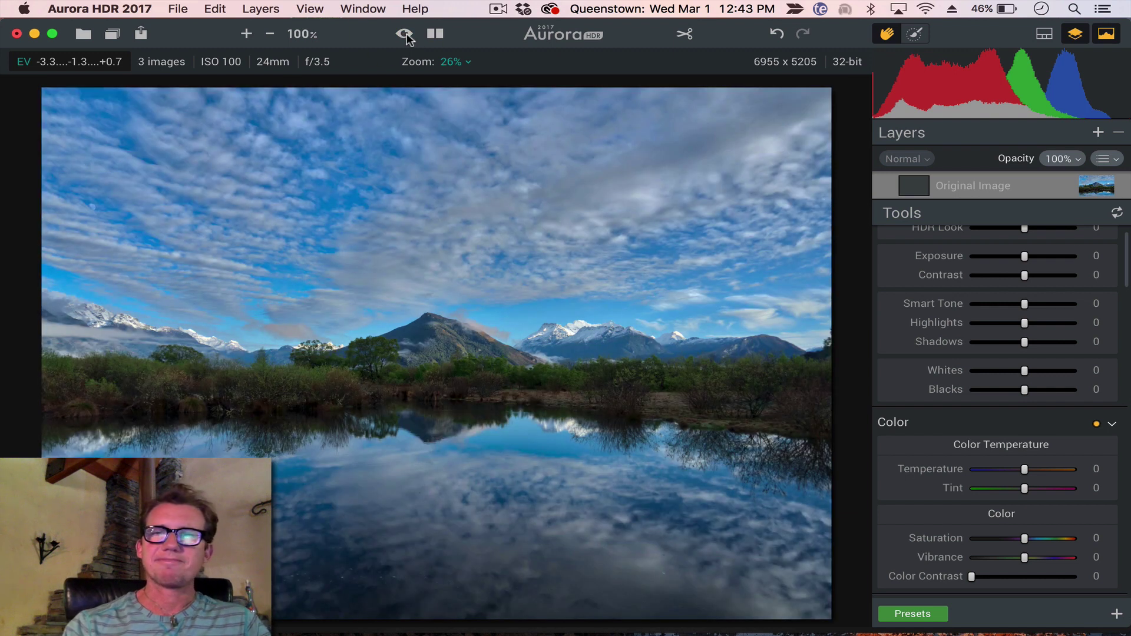
# Set HDR Tone Mapping's HDR Look to +23 and Contrast to +24
pyautogui.scroll(2, 1005, 323)
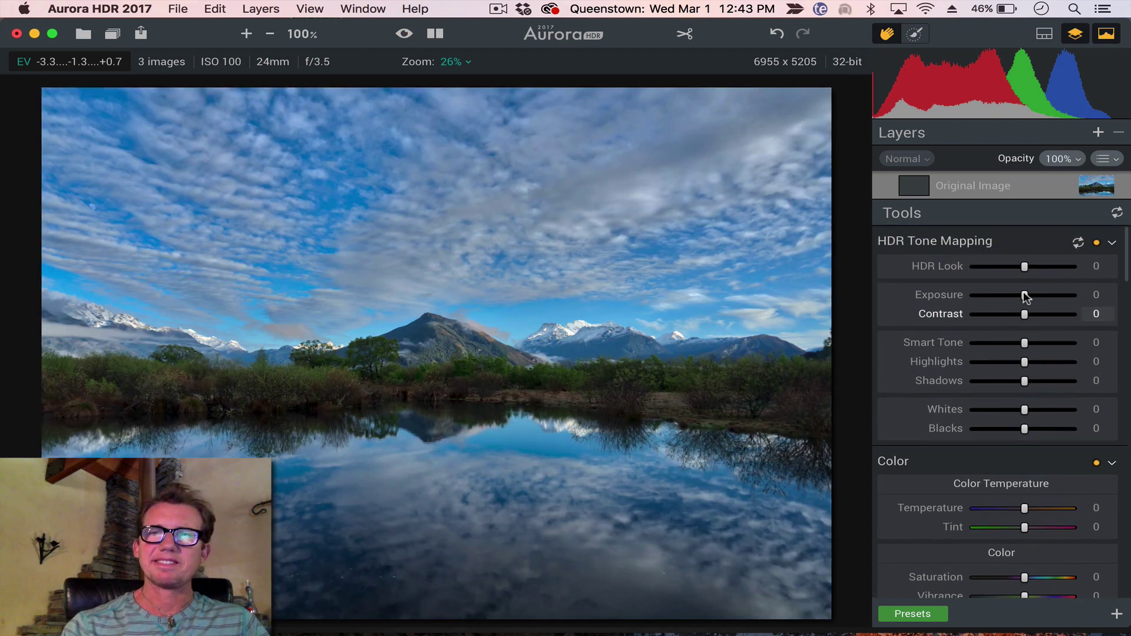
pyautogui.click(1048, 266)
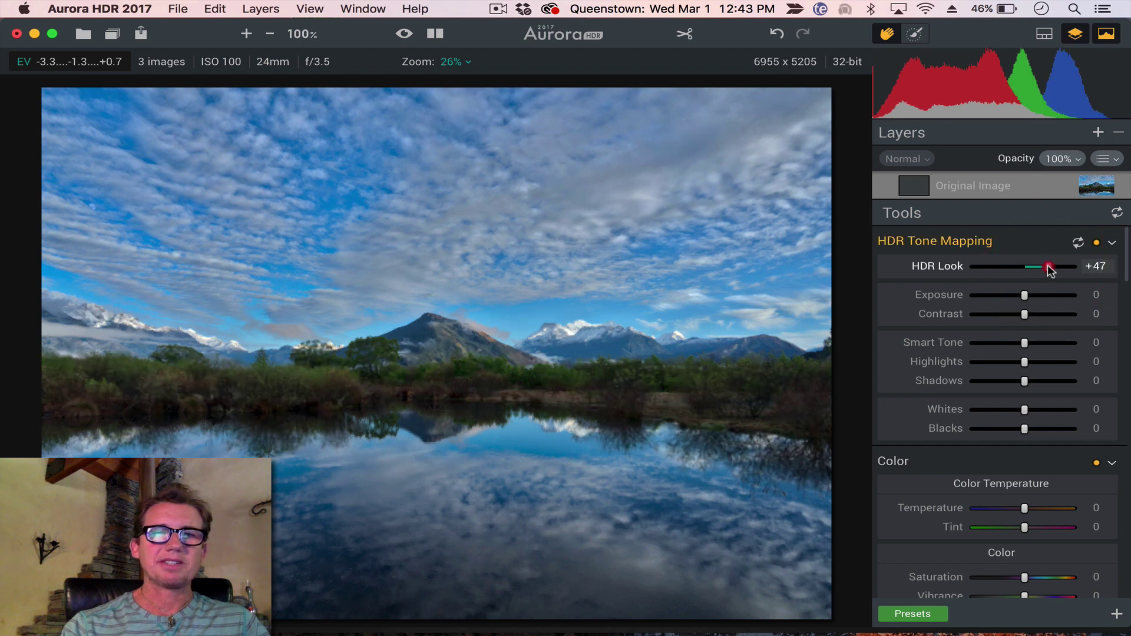
pyautogui.moveTo(1038, 270); pyautogui.dragTo(1042, 269)
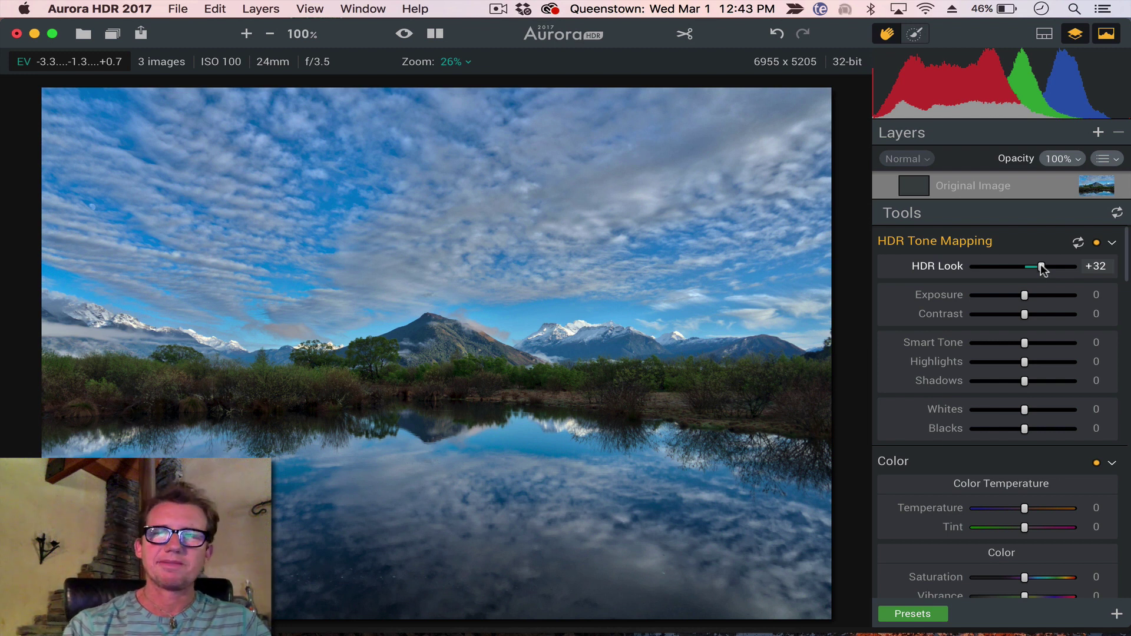
pyautogui.moveTo(1042, 269); pyautogui.dragTo(1037, 266)
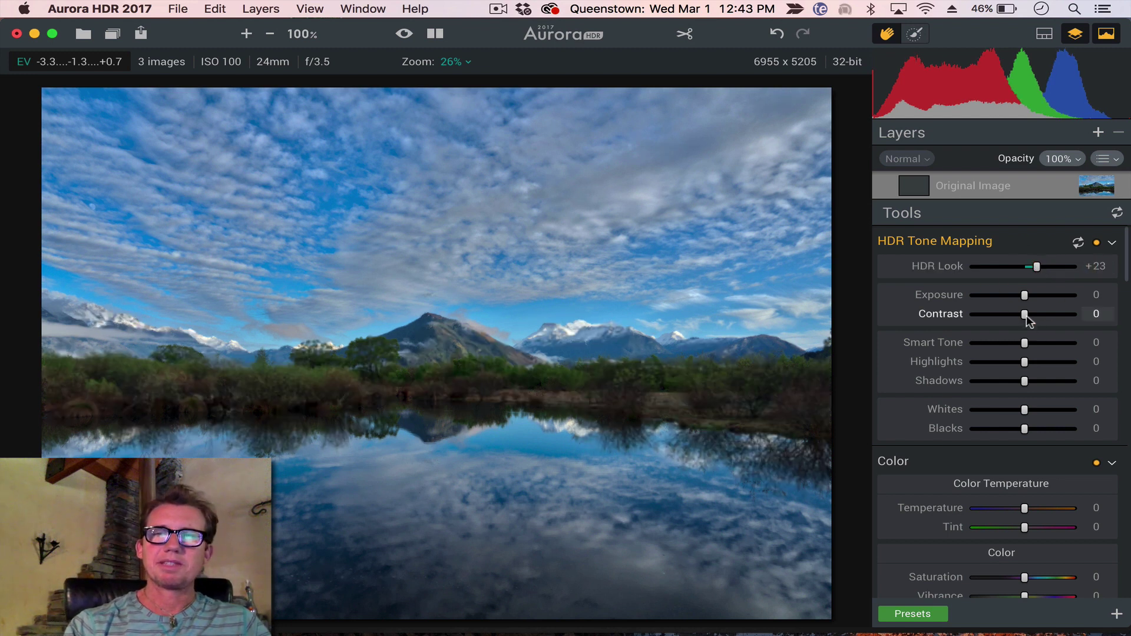
pyautogui.moveTo(1025, 314)
pyautogui.mouseDown()
pyautogui.moveTo(1061, 316)
pyautogui.moveTo(1027, 316)
pyautogui.moveTo(1040, 319)
pyautogui.mouseUp()
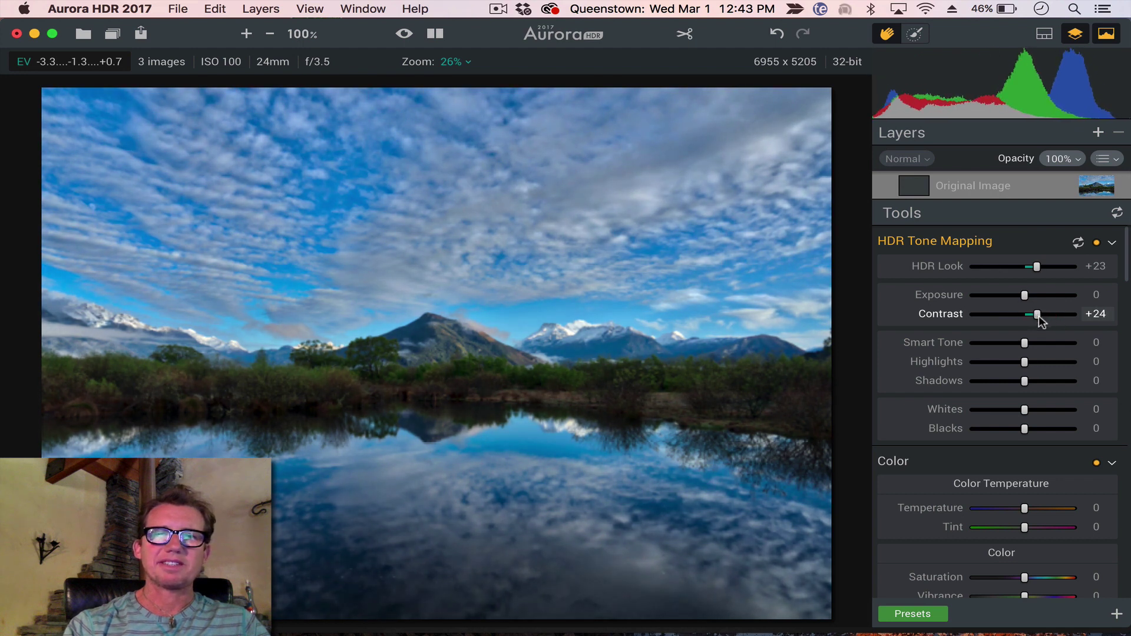
# Add adjustment Layer 1 with HDR Structure Amount +39 and Softness +38
pyautogui.click(1096, 133)
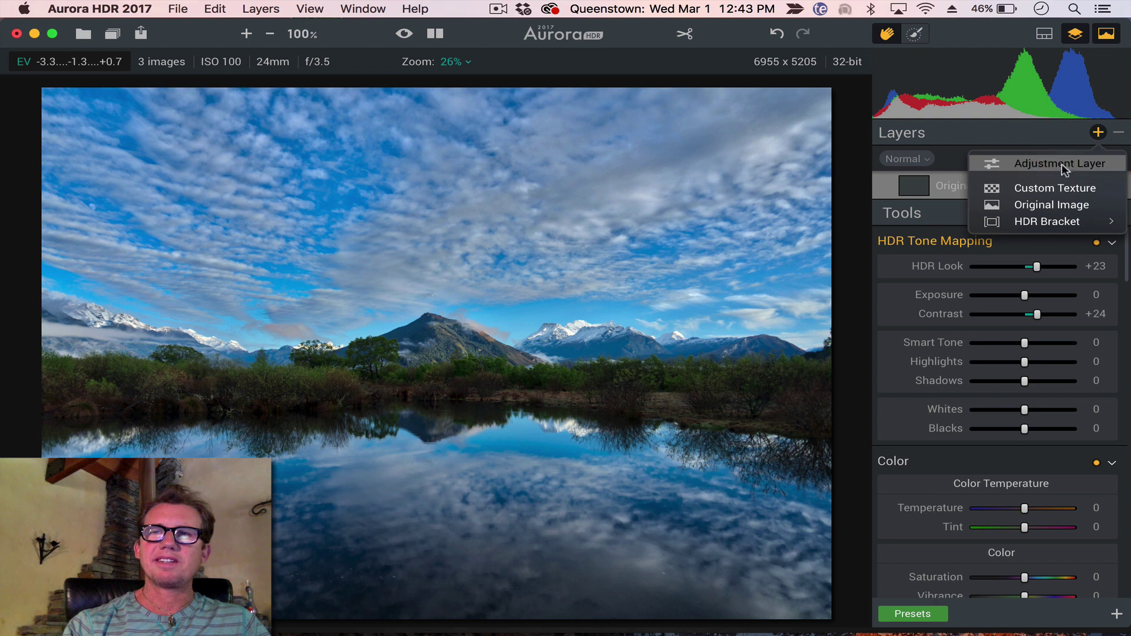
pyautogui.click(1052, 159)
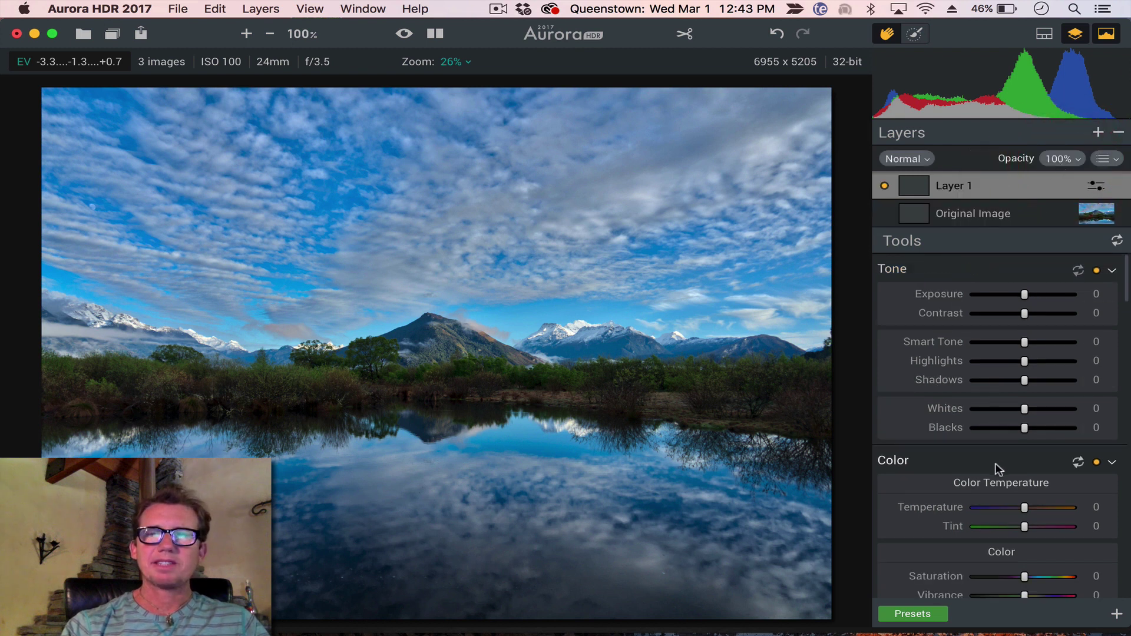
pyautogui.scroll(-10, 1046, 320)
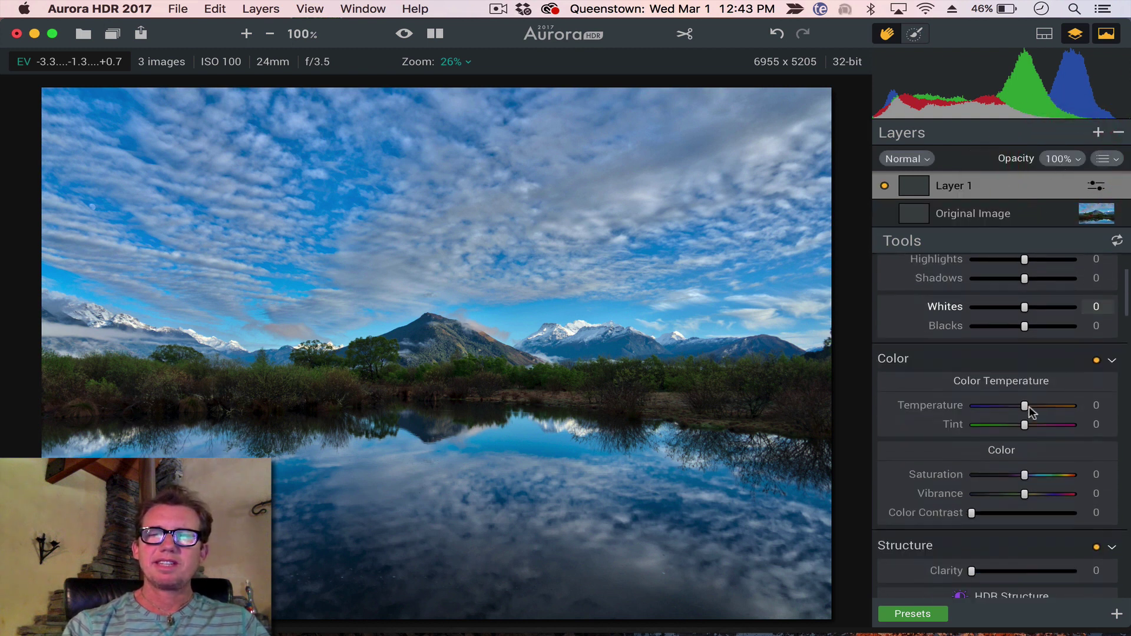
pyautogui.click(1049, 436)
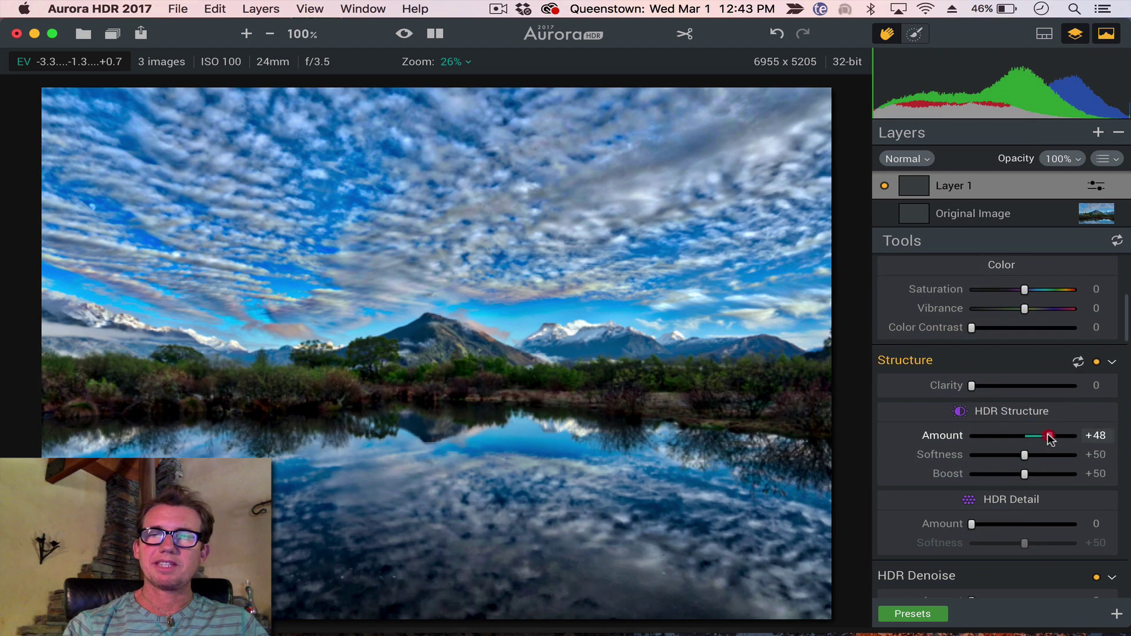
pyautogui.moveTo(1049, 436); pyautogui.dragTo(1045, 436)
pyautogui.click(1012, 457)
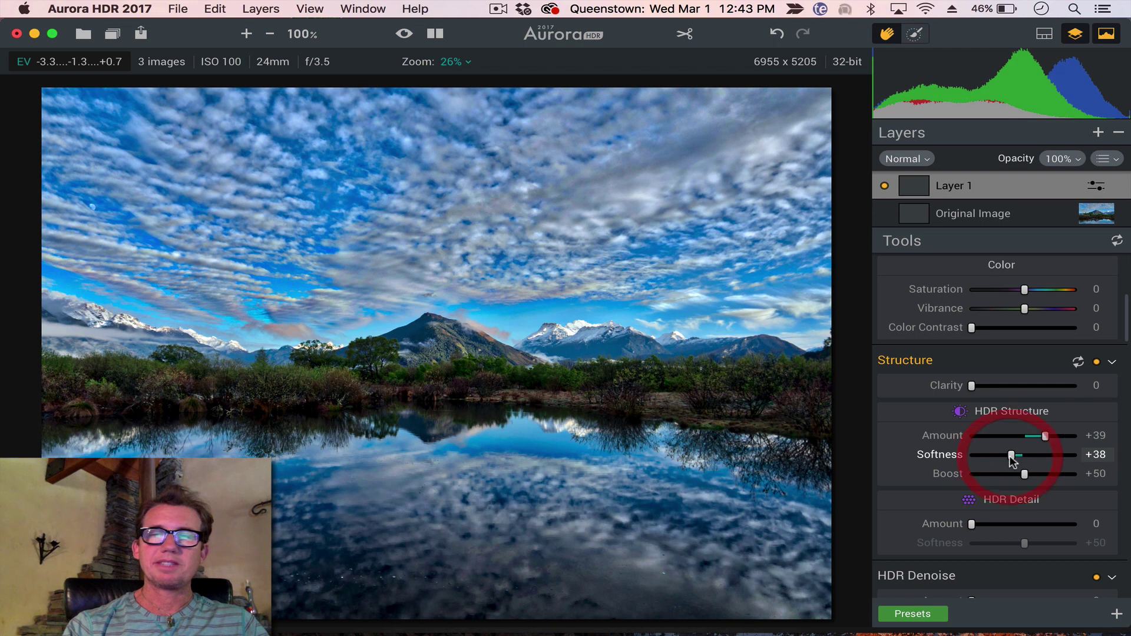
# Raise Layer 1's Smart Tone to +15 to brighten the photo
pyautogui.scroll(5, 1011, 459)
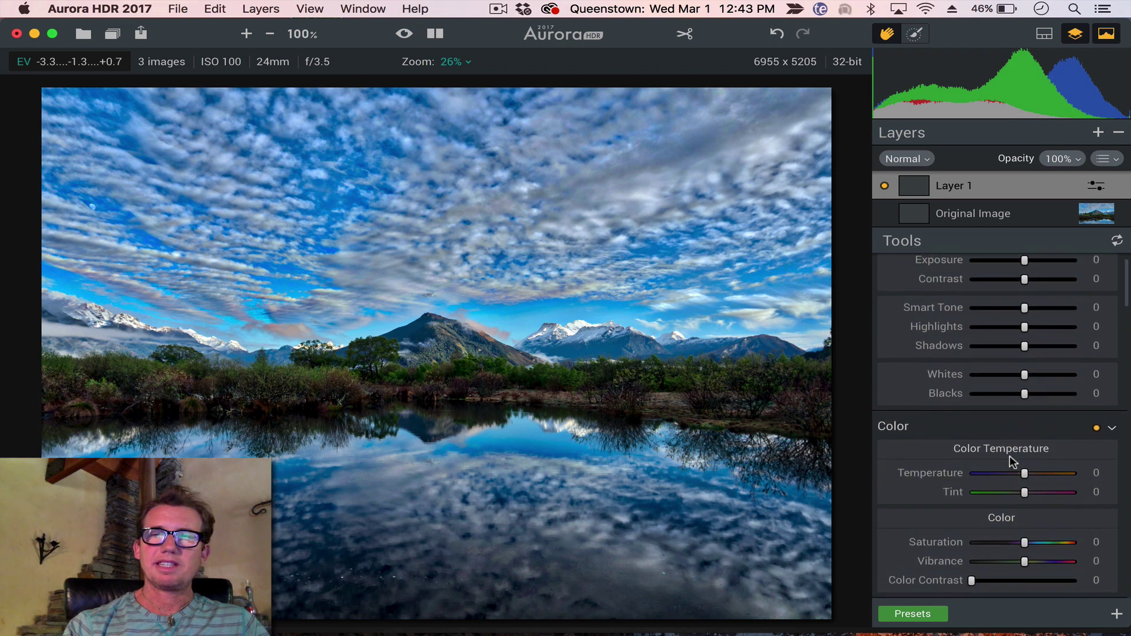
pyautogui.moveTo(1026, 343); pyautogui.dragTo(1034, 344)
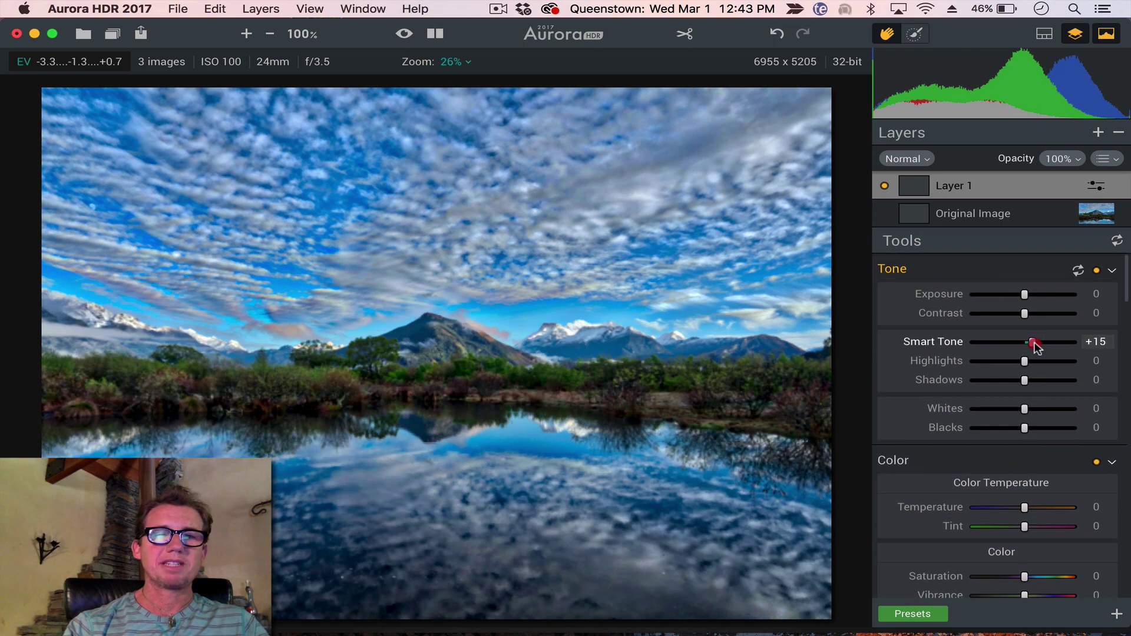
pyautogui.scroll(-3, 1009, 415)
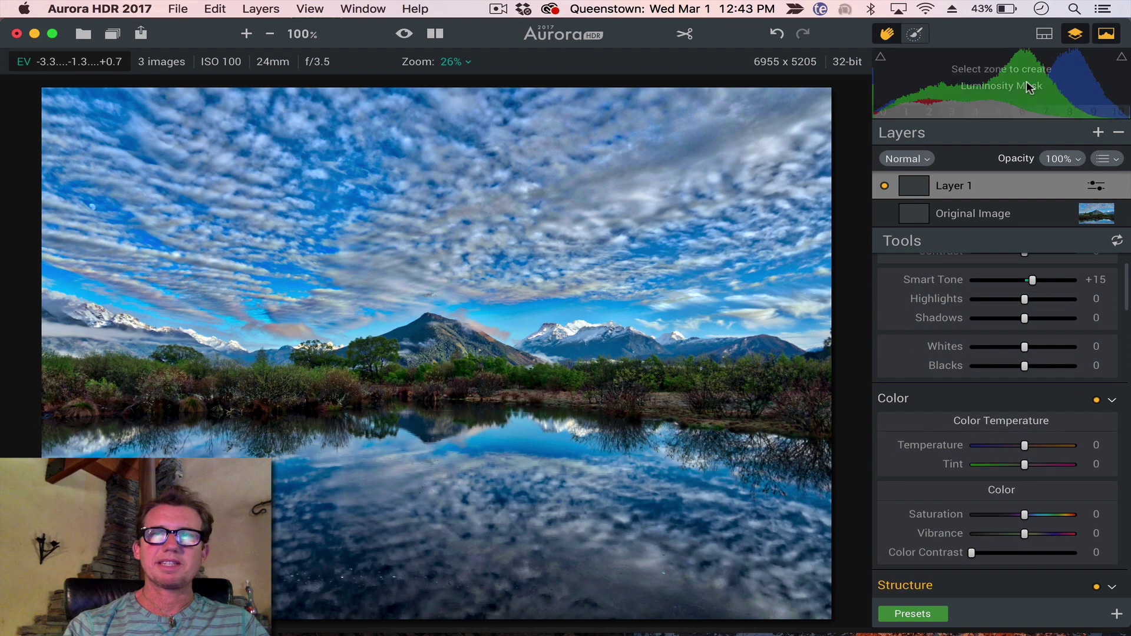
# Brush Layer 1's mask with a smaller brush along the shoreline bushes and trees
pyautogui.click(915, 35)
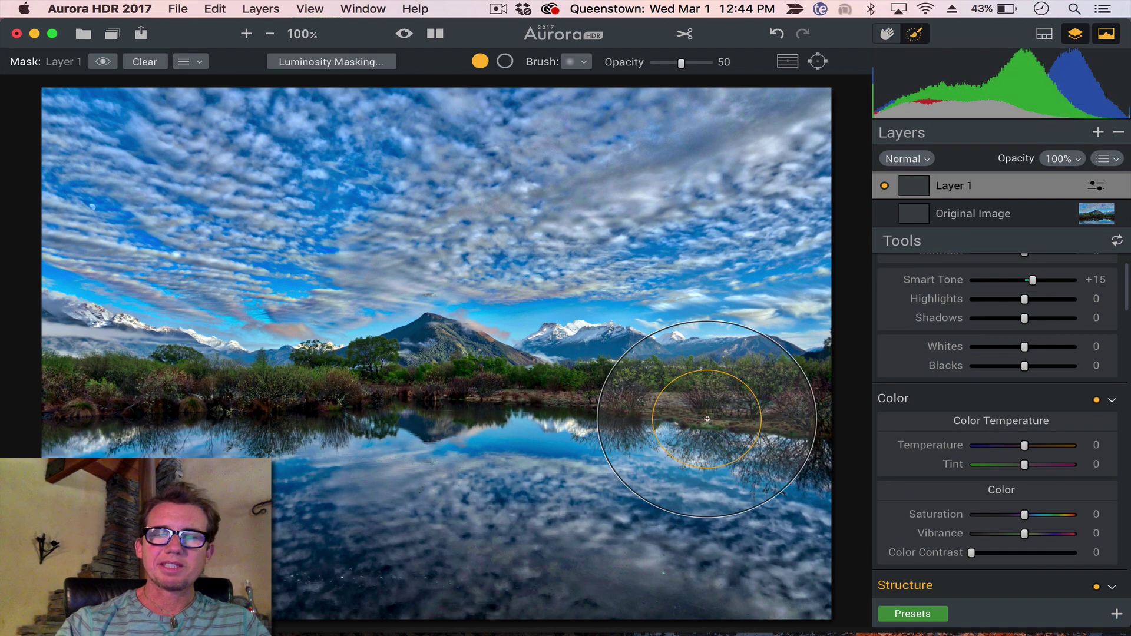
pyautogui.press('[')
pyautogui.press('[')
pyautogui.press('[')
pyautogui.press('[')
pyautogui.press('[')
pyautogui.press('[')
pyautogui.press('[')
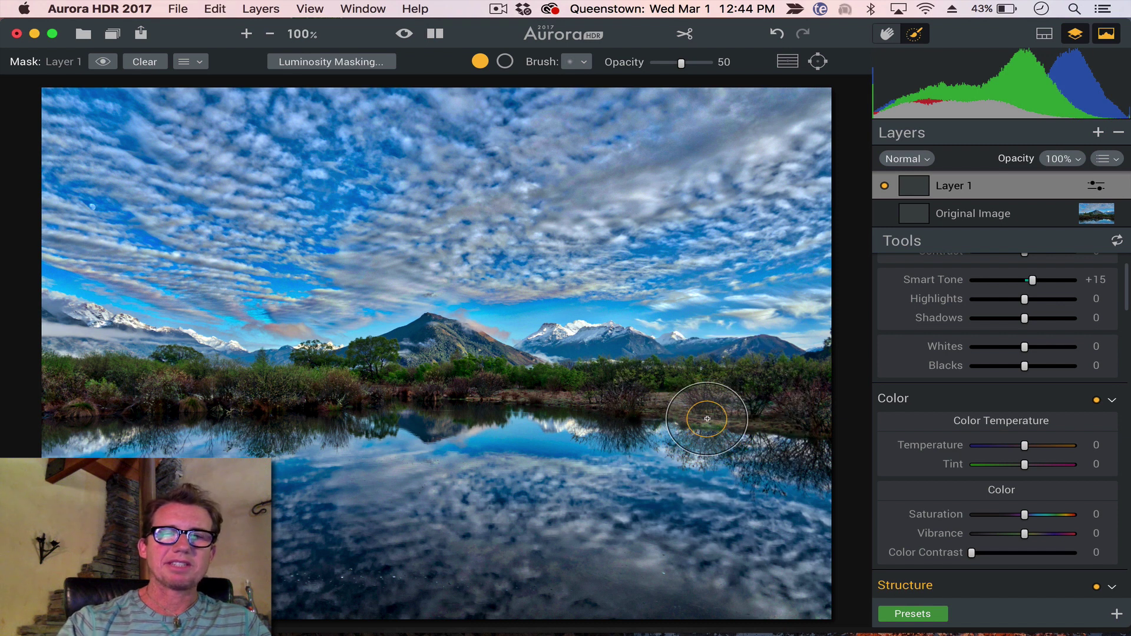
pyautogui.moveTo(793, 415)
pyautogui.mouseDown()
pyautogui.moveTo(591, 391)
pyautogui.moveTo(601, 381)
pyautogui.moveTo(23, 389)
pyautogui.moveTo(219, 391)
pyautogui.moveTo(263, 414)
pyautogui.mouseUp()
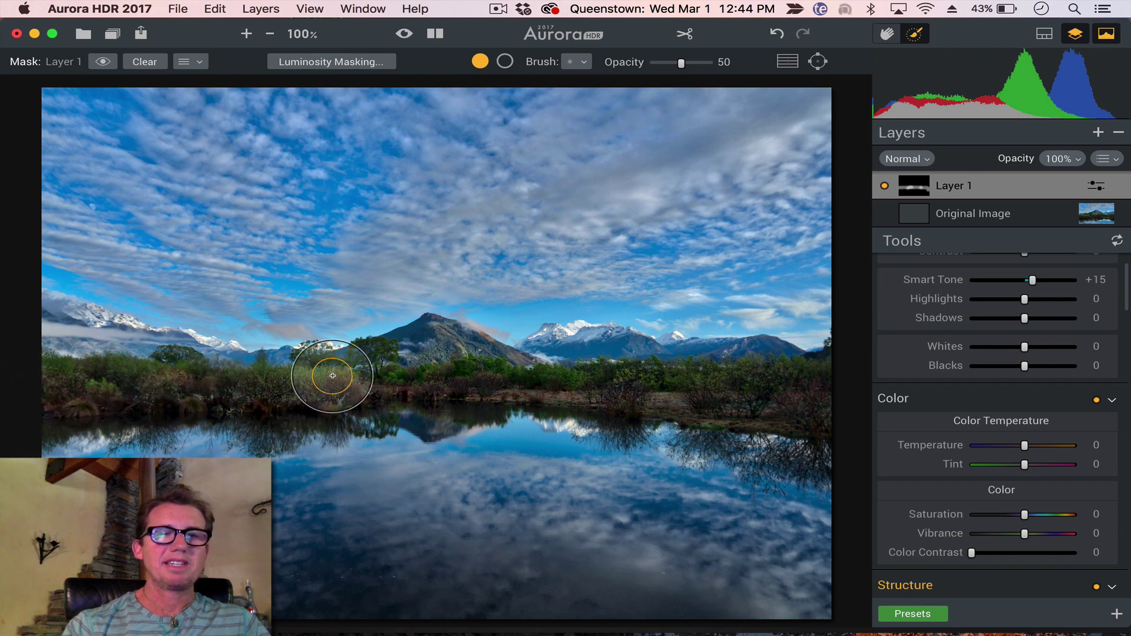
pyautogui.moveTo(443, 365)
pyautogui.mouseDown()
pyautogui.moveTo(208, 392)
pyautogui.moveTo(26, 374)
pyautogui.moveTo(841, 396)
pyautogui.moveTo(374, 371)
pyautogui.moveTo(434, 371)
pyautogui.moveTo(435, 356)
pyautogui.mouseUp()
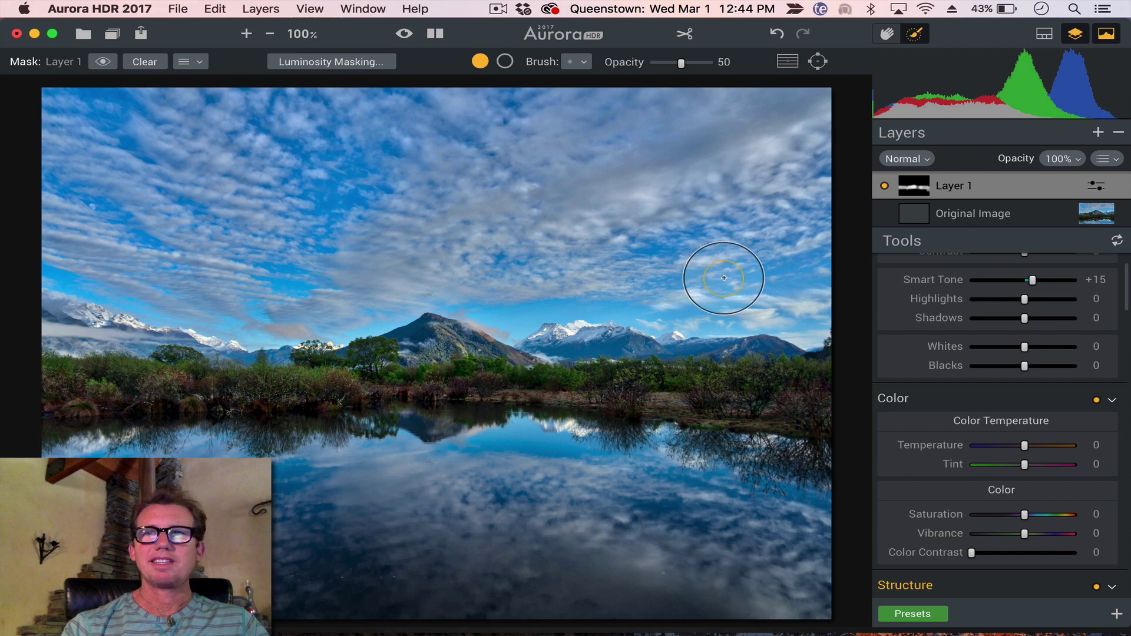
# Add adjustment Layer 2 with HDR Structure Amount +22 and Softness +84
pyautogui.click(1100, 133)
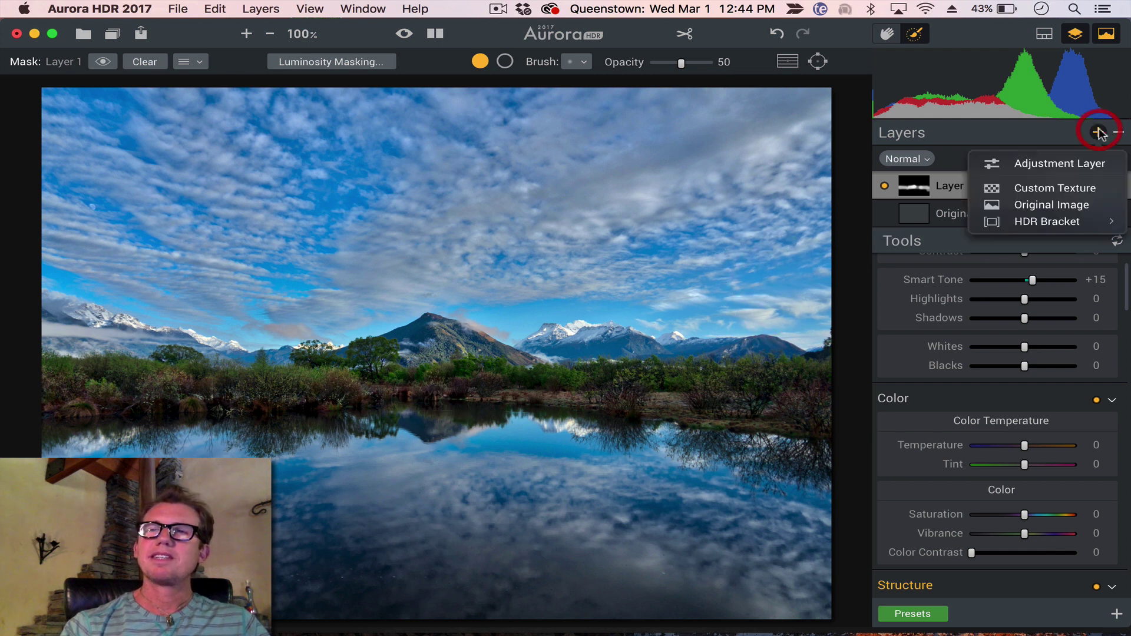
pyautogui.click(1058, 160)
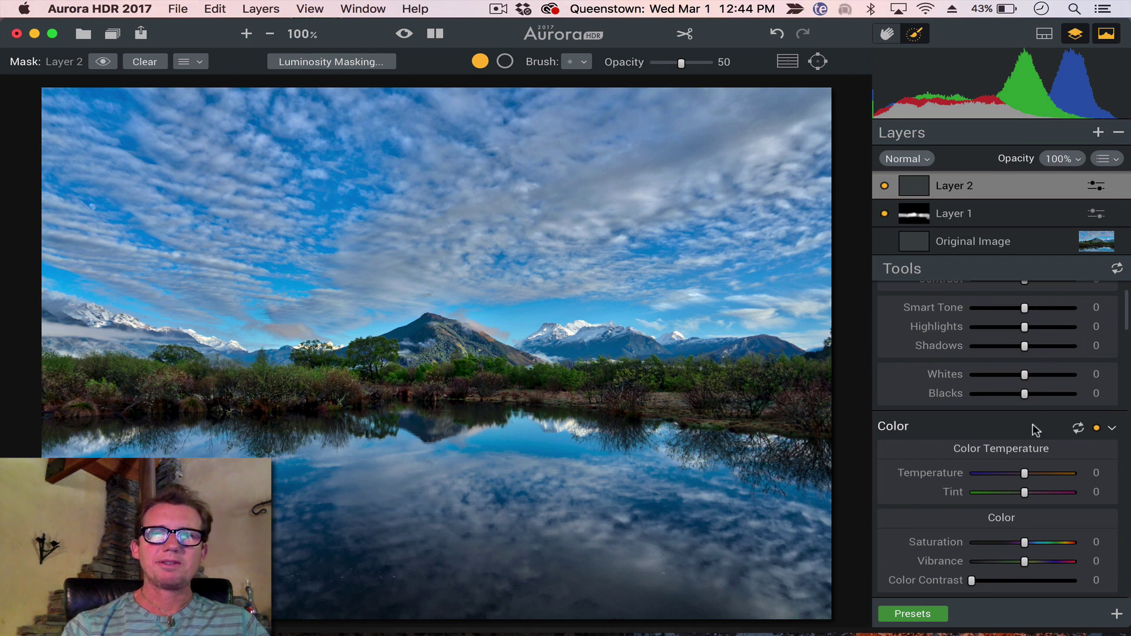
pyautogui.scroll(-5, 1035, 430)
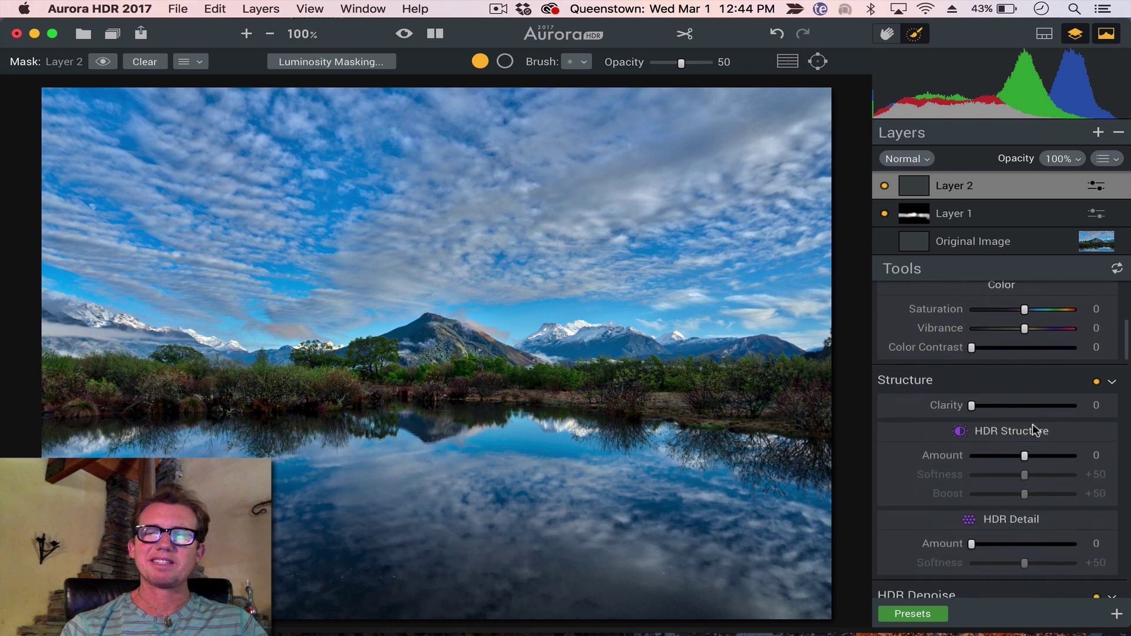
pyautogui.click(1036, 424)
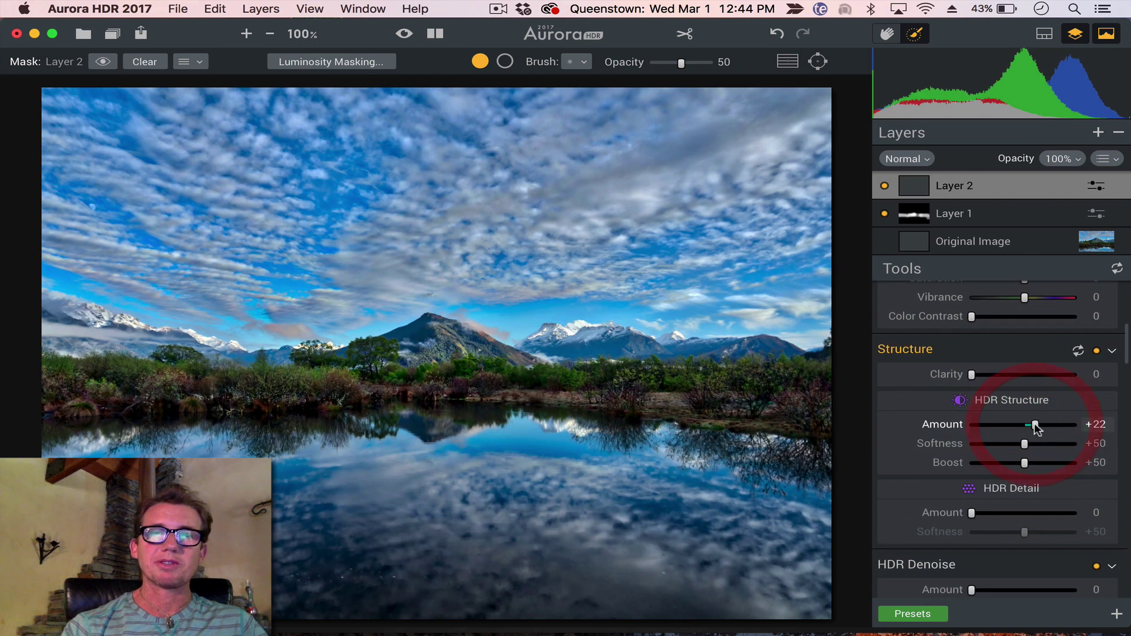
pyautogui.click(1062, 444)
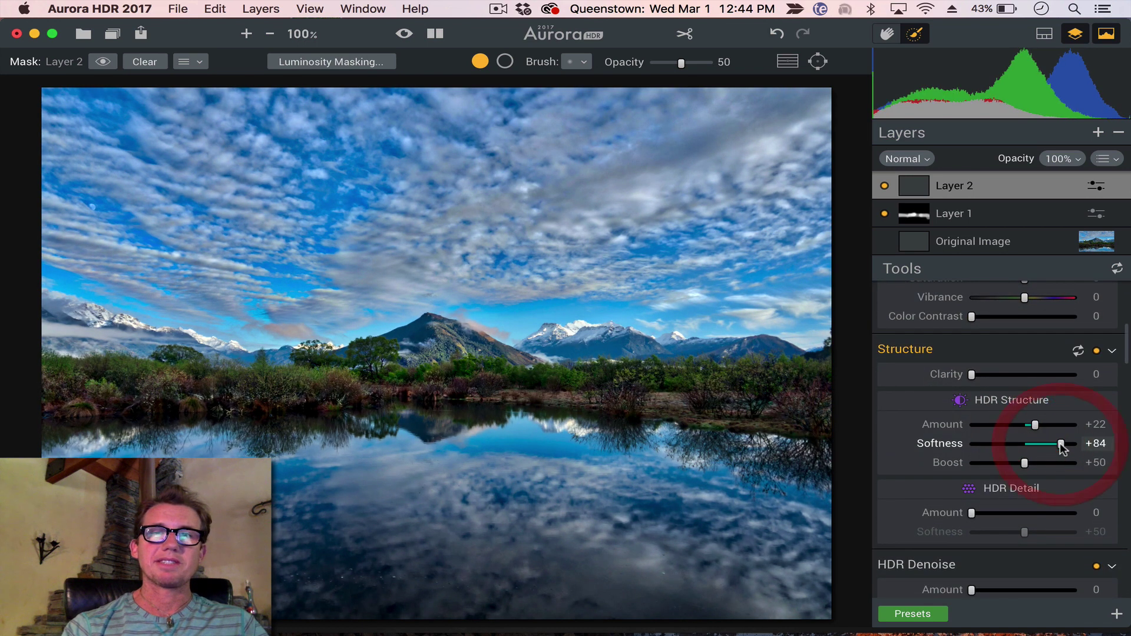
# Paint Layer 2's mask over the sky and water reflection with a larger brush, then compare its effect
pyautogui.click(921, 35)
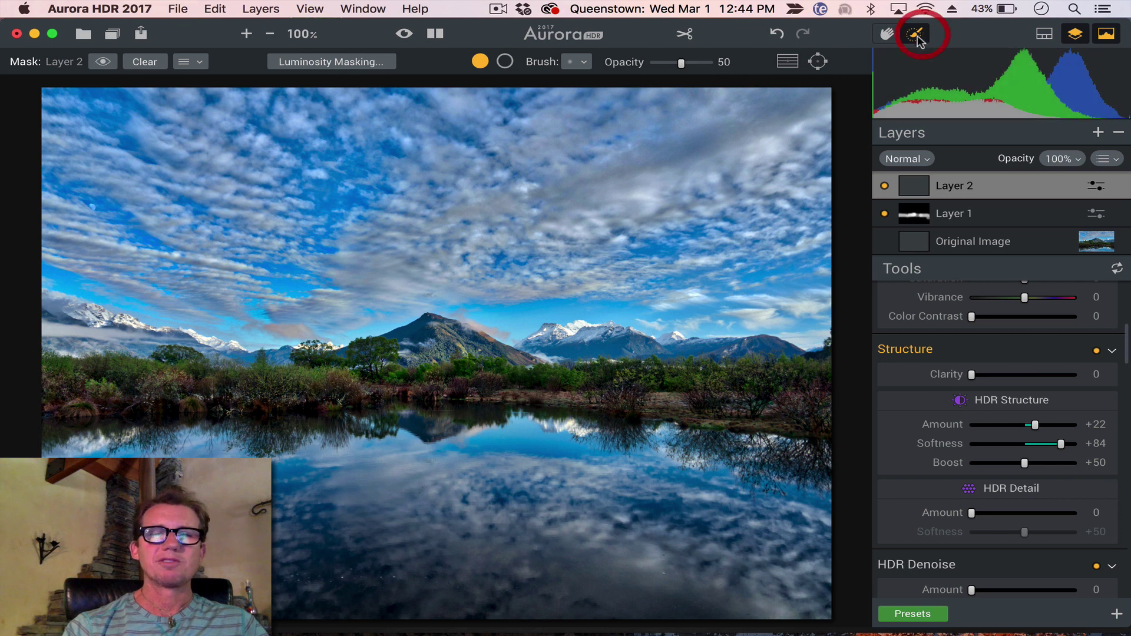
pyautogui.press(']')
pyautogui.press(']')
pyautogui.press(']')
pyautogui.press(']')
pyautogui.press(']')
pyautogui.press(']')
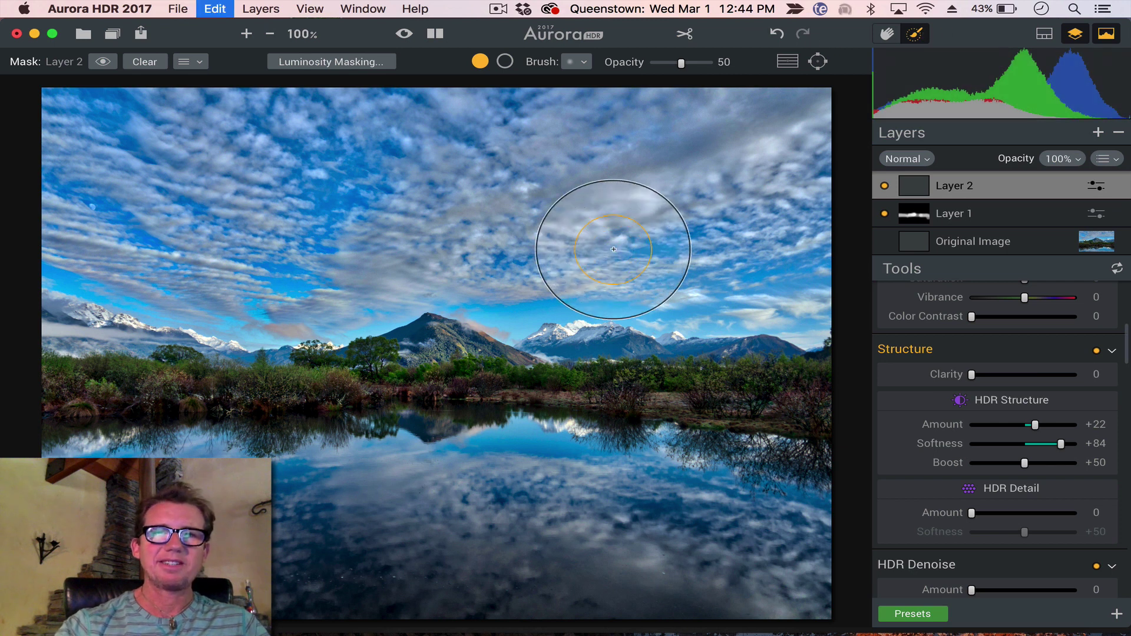
pyautogui.moveTo(677, 233)
pyautogui.mouseDown()
pyautogui.moveTo(462, 232)
pyautogui.moveTo(126, 197)
pyautogui.moveTo(740, 139)
pyautogui.mouseUp()
pyautogui.moveTo(646, 590); pyautogui.dragTo(391, 561)
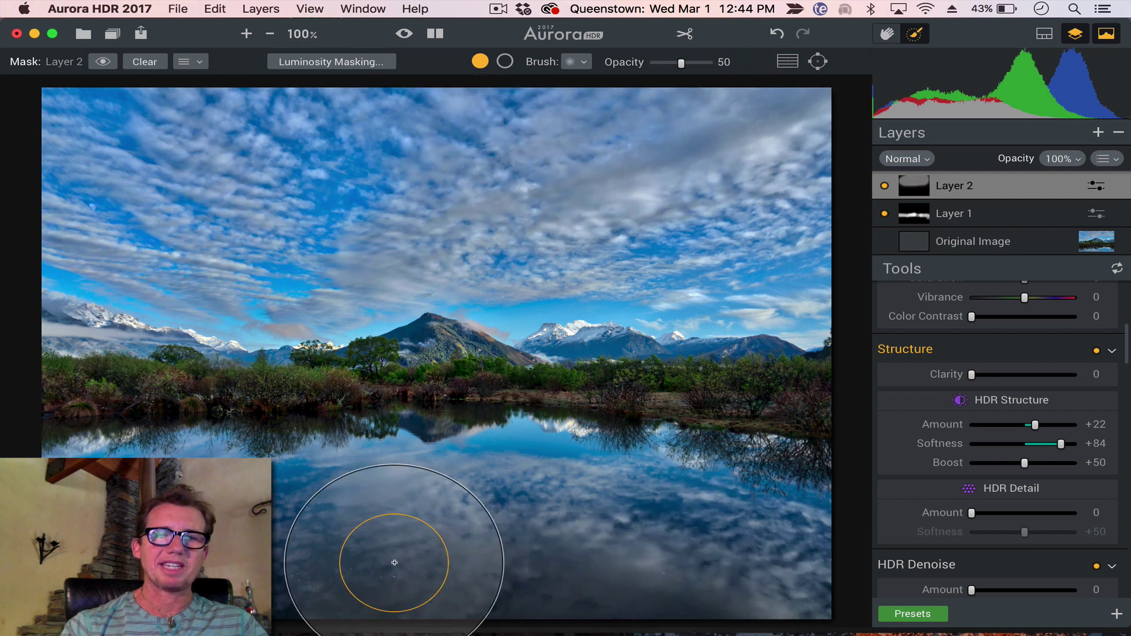
pyautogui.click(886, 187)
pyautogui.click(885, 187)
pyautogui.click(885, 188)
pyautogui.click(885, 187)
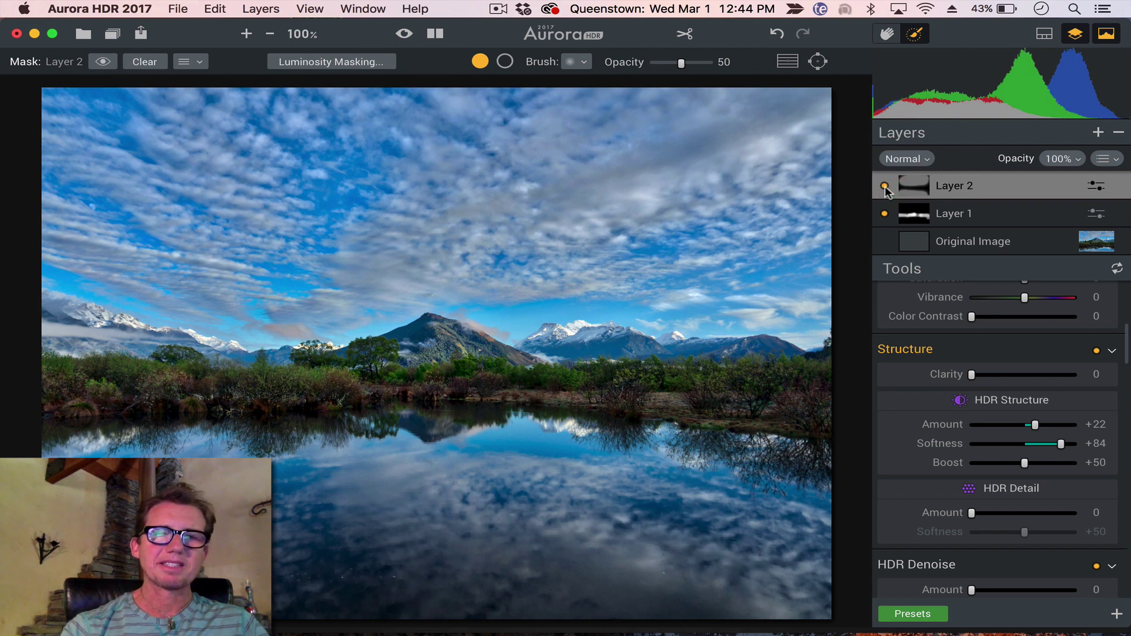
# Add adjustment Layer 3 with Image Radiance +45, Smart Colorize +42 and Brightness +46
pyautogui.click(1099, 132)
pyautogui.click(1062, 158)
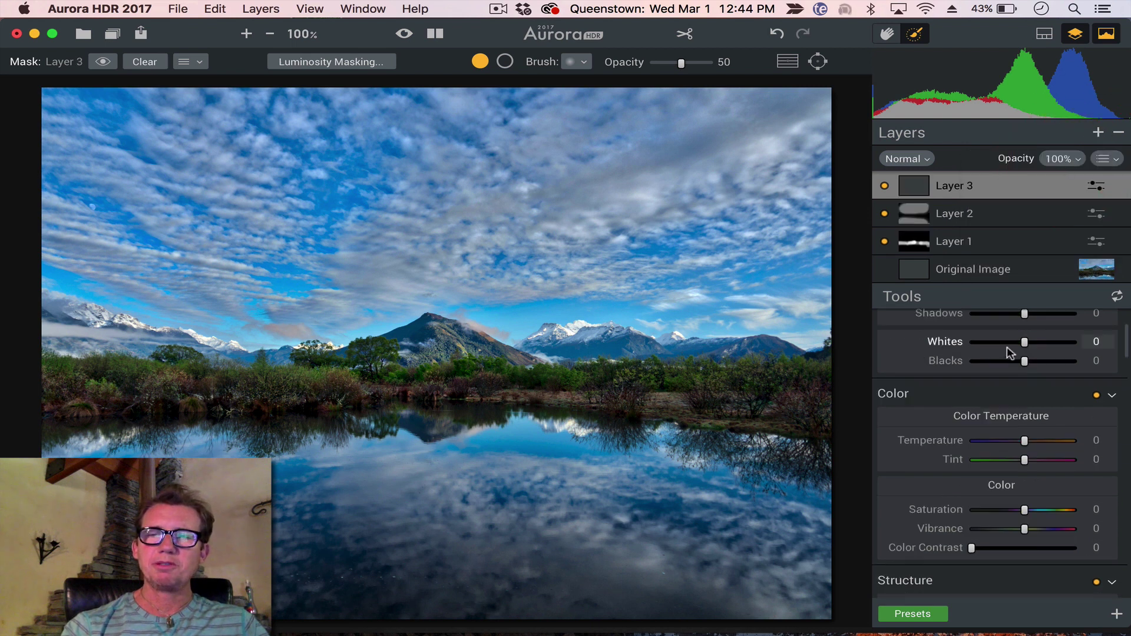
pyautogui.scroll(-10, 1012, 351)
pyautogui.scroll(-5, 990, 467)
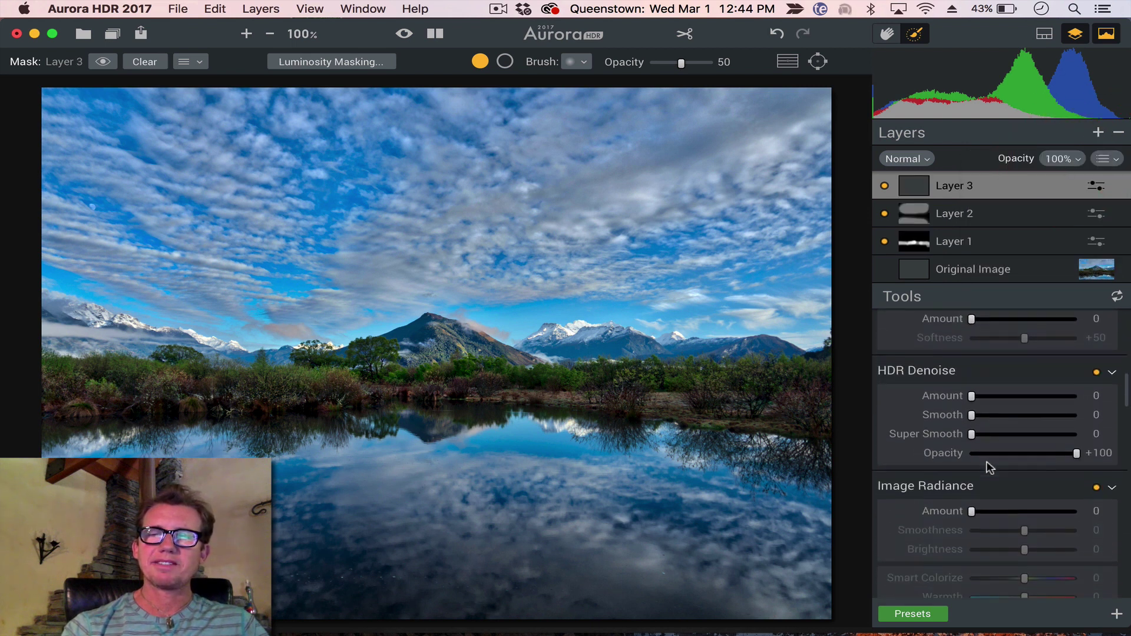
pyautogui.moveTo(1028, 458); pyautogui.dragTo(1031, 457)
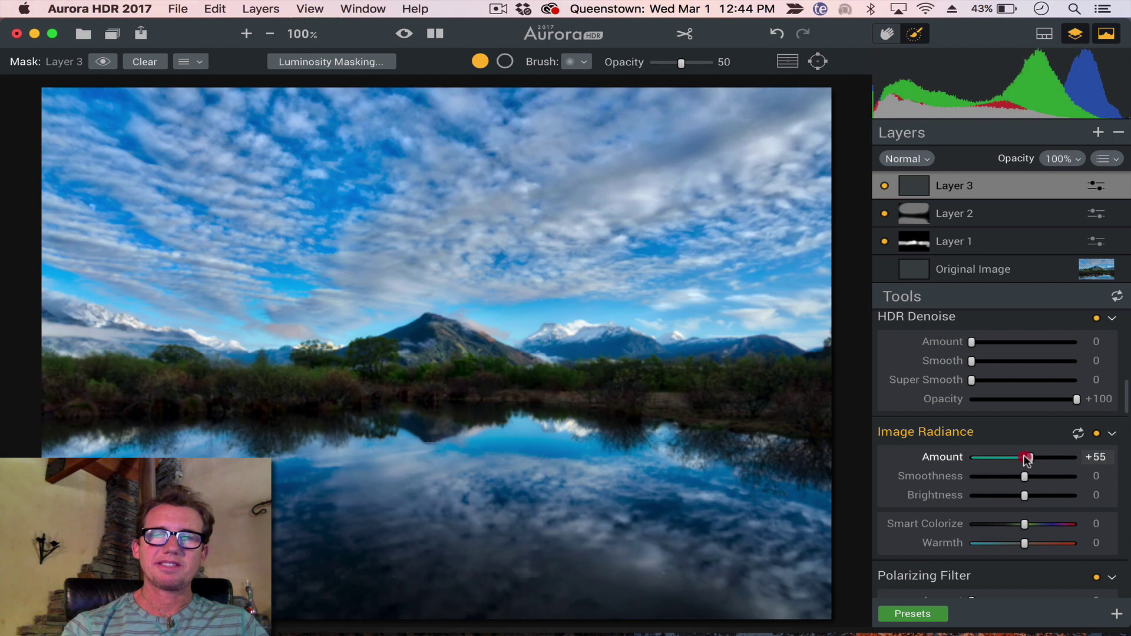
pyautogui.moveTo(1027, 458); pyautogui.dragTo(1019, 458)
pyautogui.moveTo(1025, 524); pyautogui.dragTo(1046, 523)
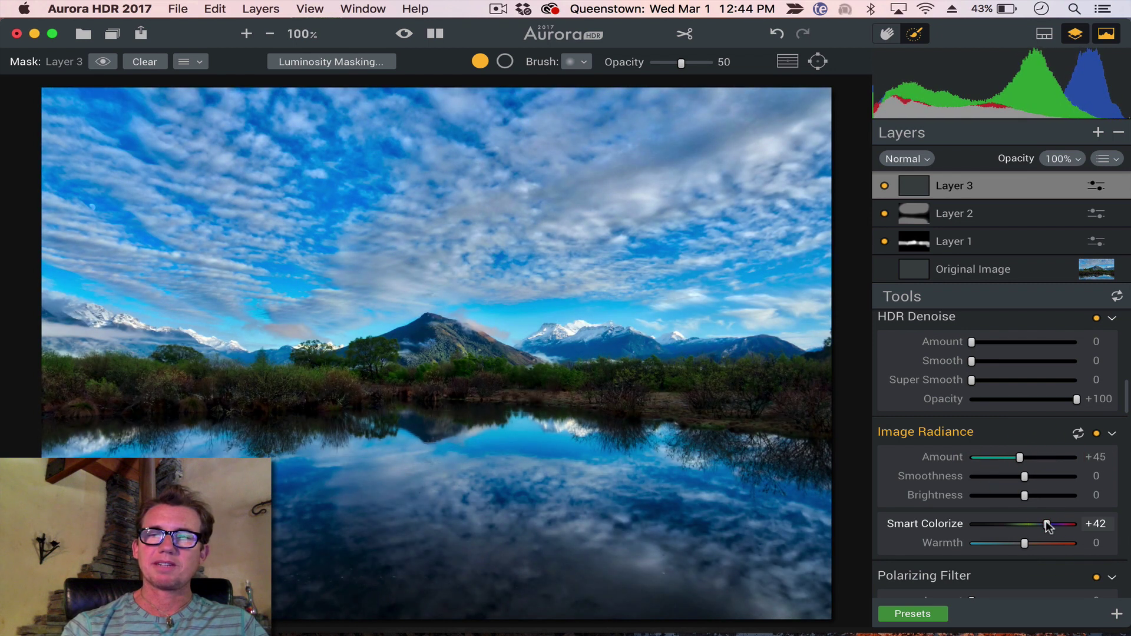
pyautogui.click(1051, 496)
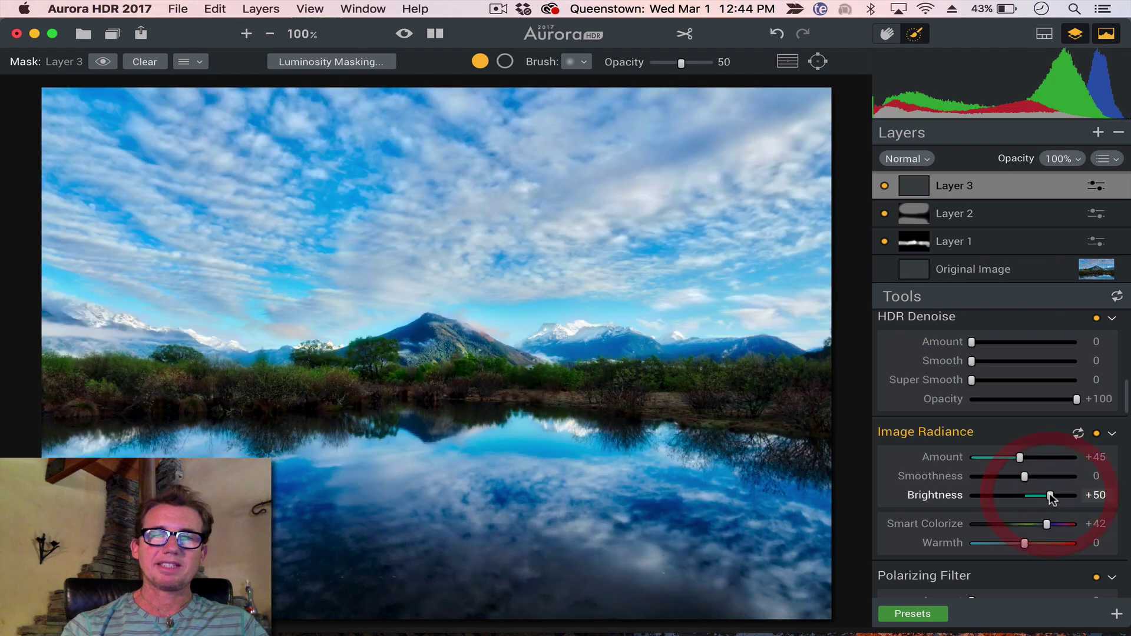
pyautogui.moveTo(1052, 497); pyautogui.dragTo(1049, 496)
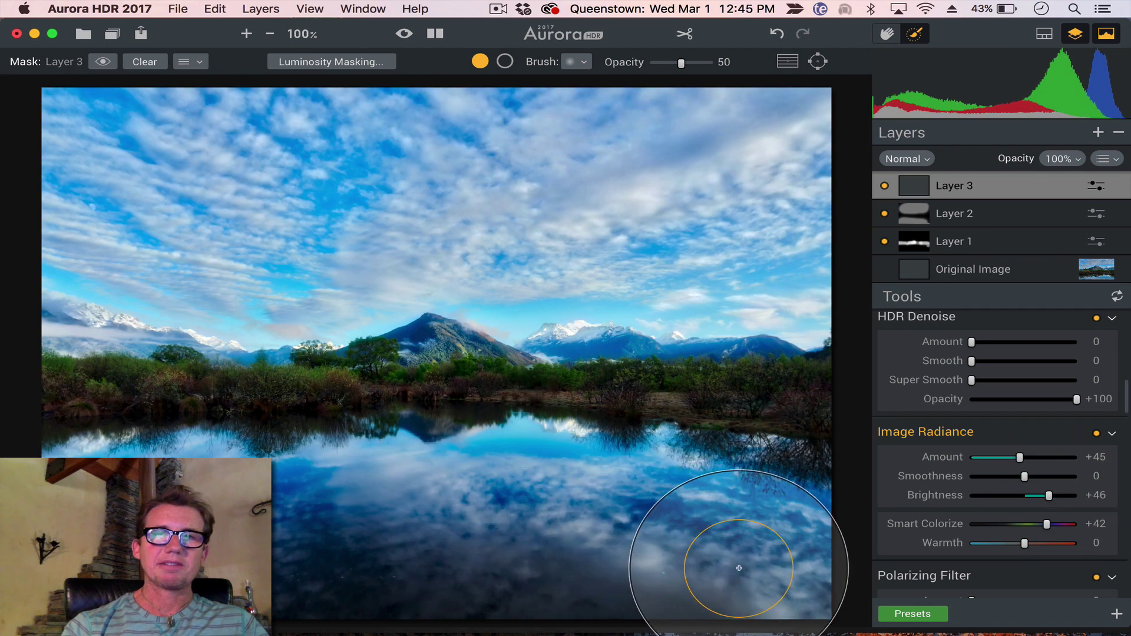
# Brush Layer 3's mask over the water, then with a smaller brush along the left and right treeline
pyautogui.moveTo(738, 561)
pyautogui.mouseDown()
pyautogui.moveTo(619, 523)
pyautogui.moveTo(412, 523)
pyautogui.moveTo(144, 550)
pyautogui.moveTo(593, 538)
pyautogui.moveTo(447, 505)
pyautogui.moveTo(145, 541)
pyautogui.moveTo(395, 528)
pyautogui.mouseUp()
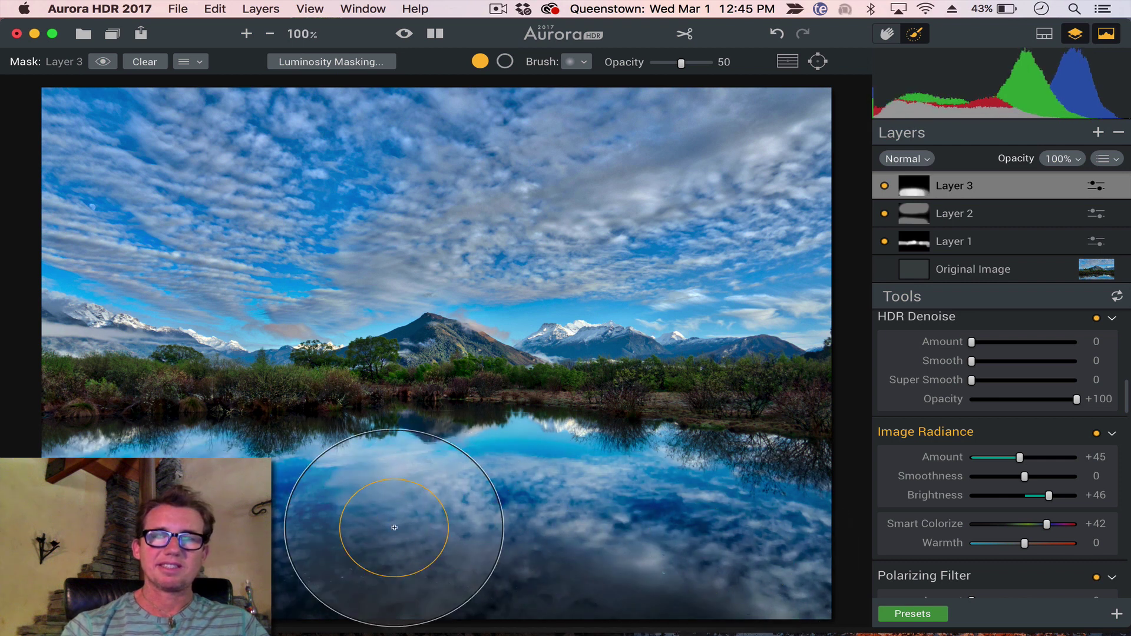
pyautogui.press('[')
pyautogui.press('[')
pyautogui.press('[')
pyautogui.press('[')
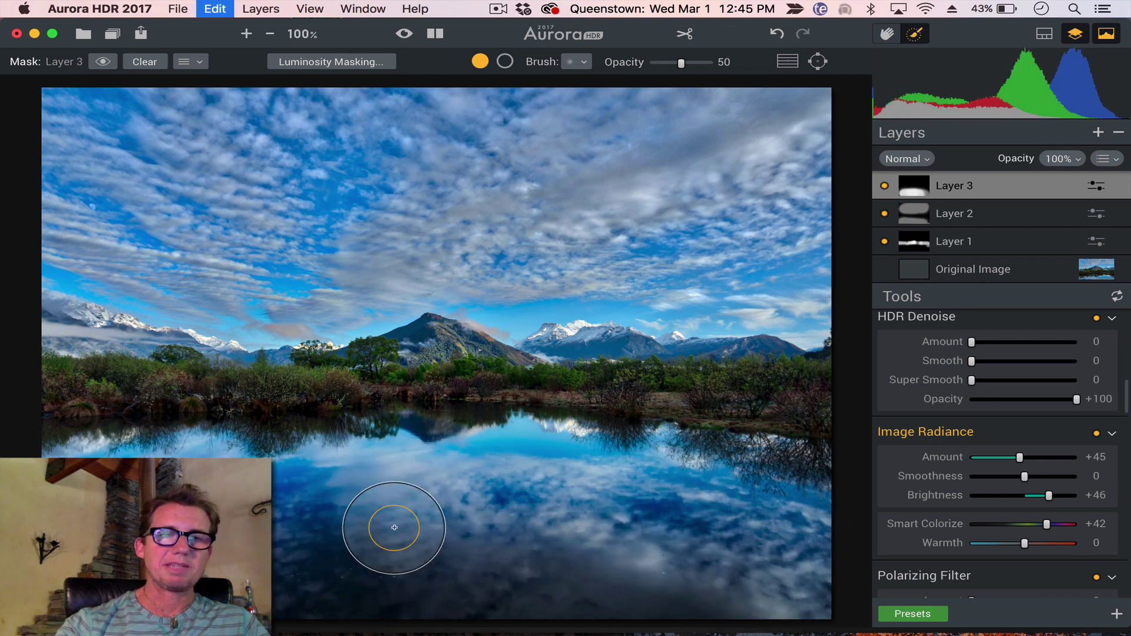
pyautogui.press('[')
pyautogui.press('[')
pyautogui.press('[')
pyautogui.press('[')
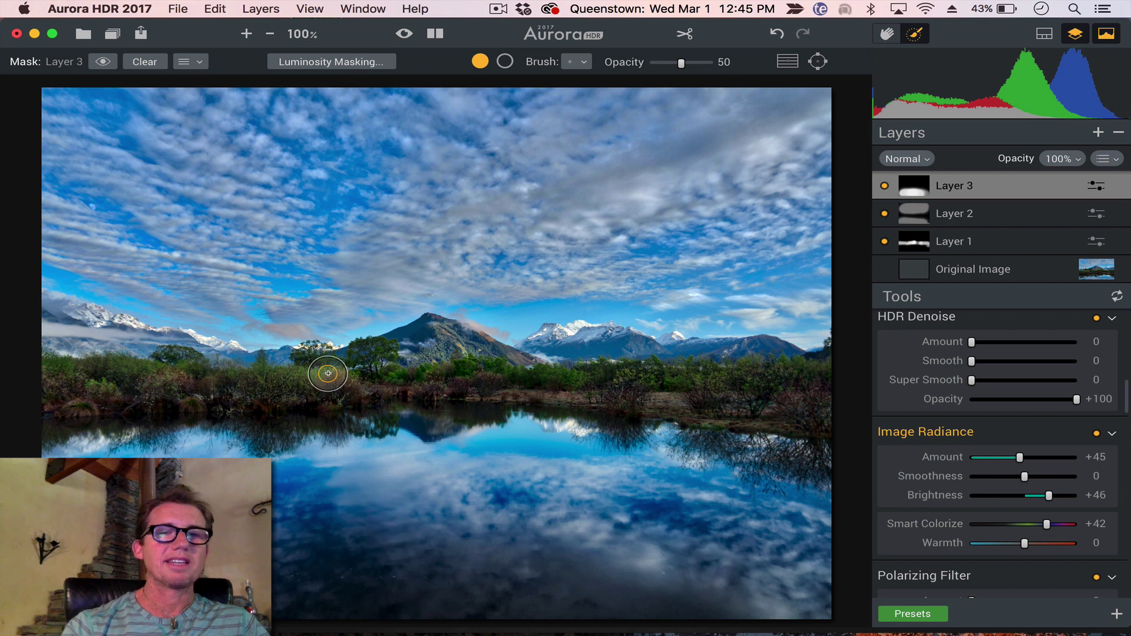
pyautogui.moveTo(328, 374); pyautogui.dragTo(89, 378)
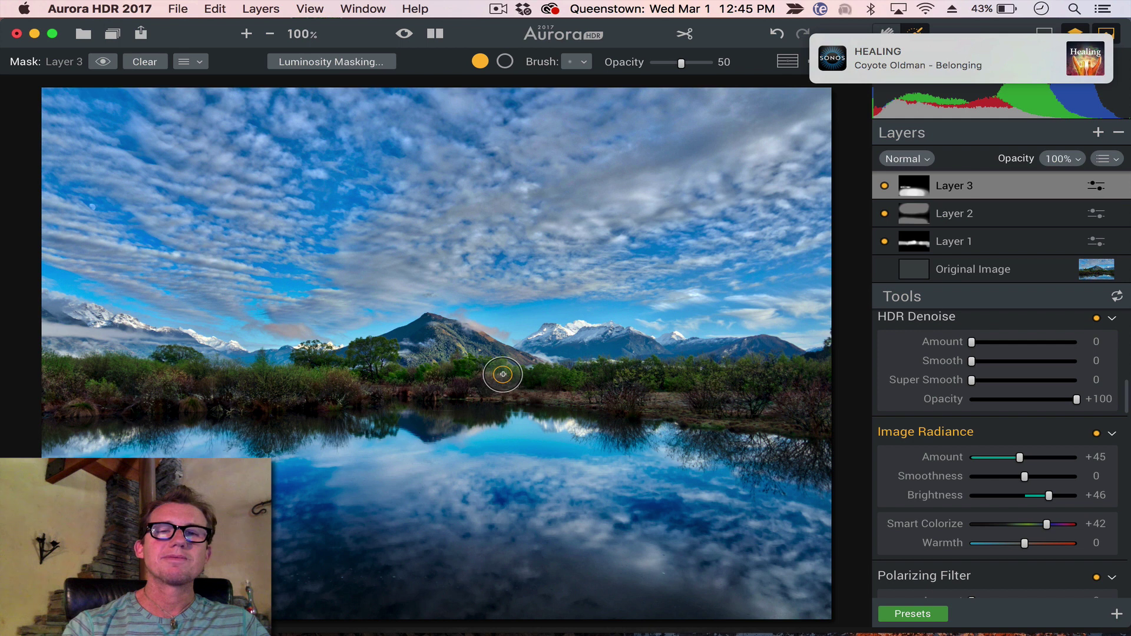
pyautogui.moveTo(503, 374); pyautogui.dragTo(684, 379)
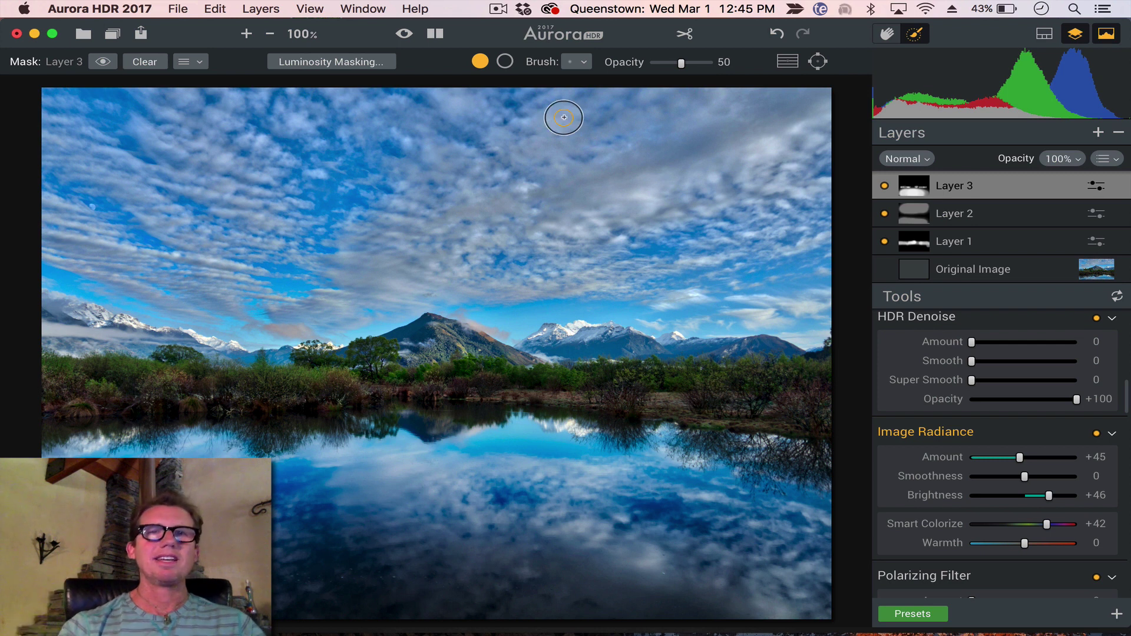
pyautogui.click(402, 35)
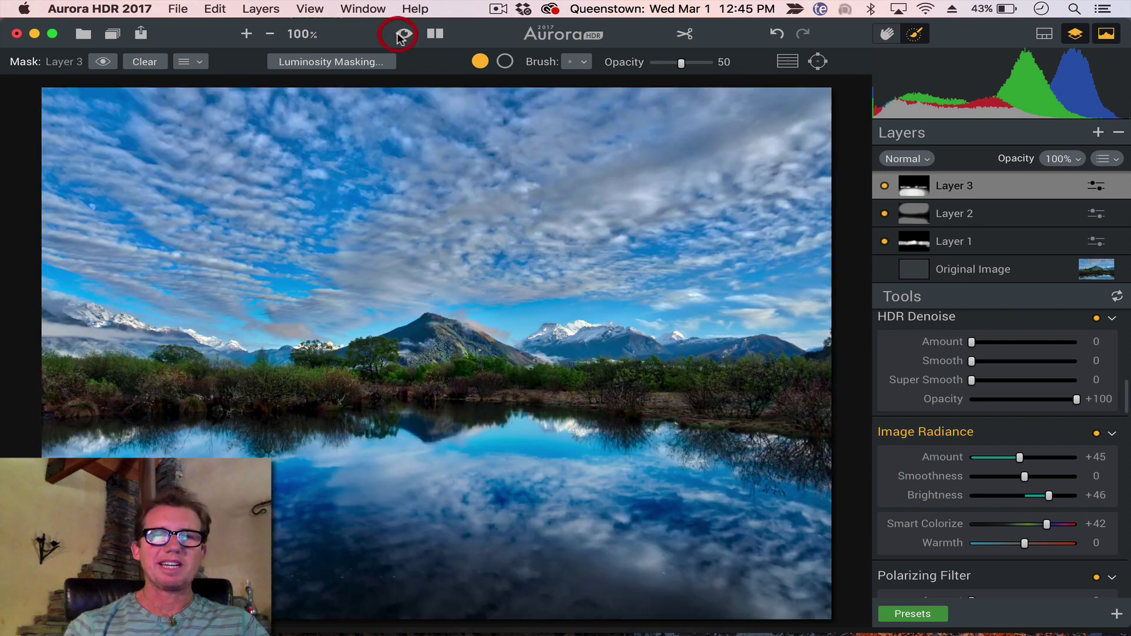
pyautogui.click(402, 36)
pyautogui.click(402, 36)
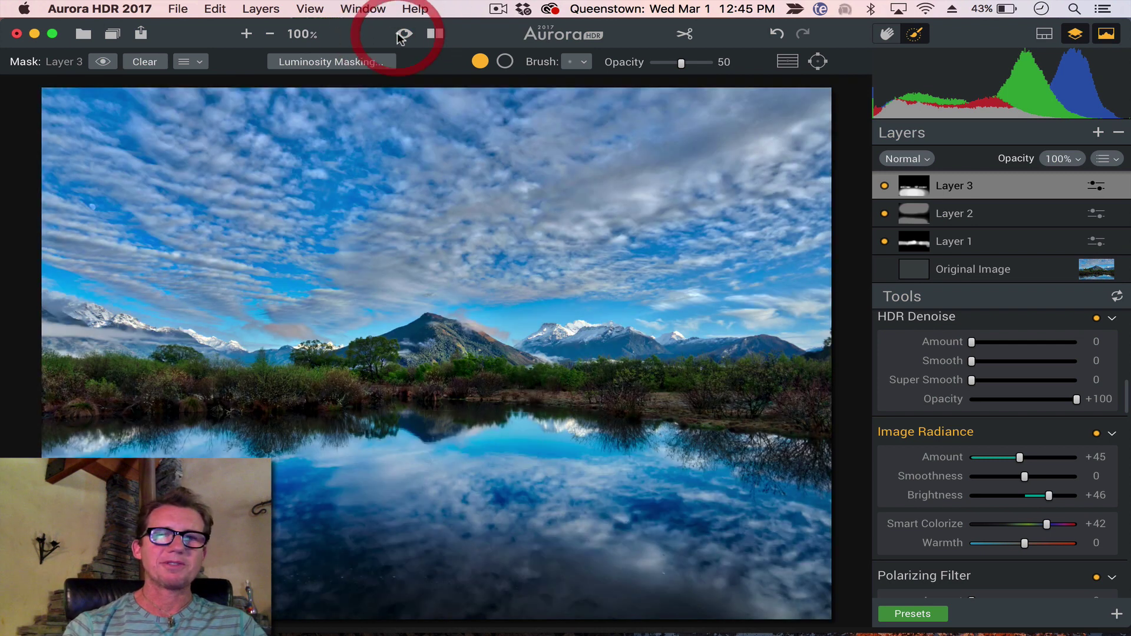